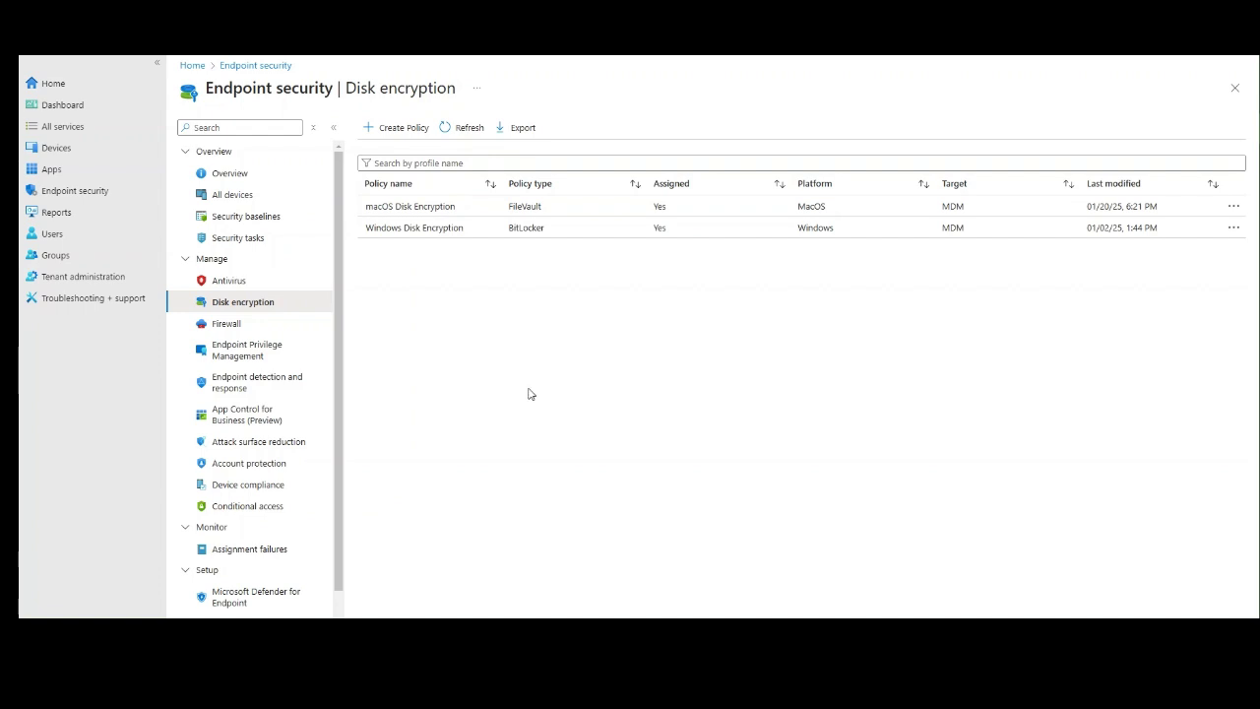
Create a new disk encryption policy for the Windows platform using the BitLocker profile
{"action": "left_click", "coordinate": [401, 131]}
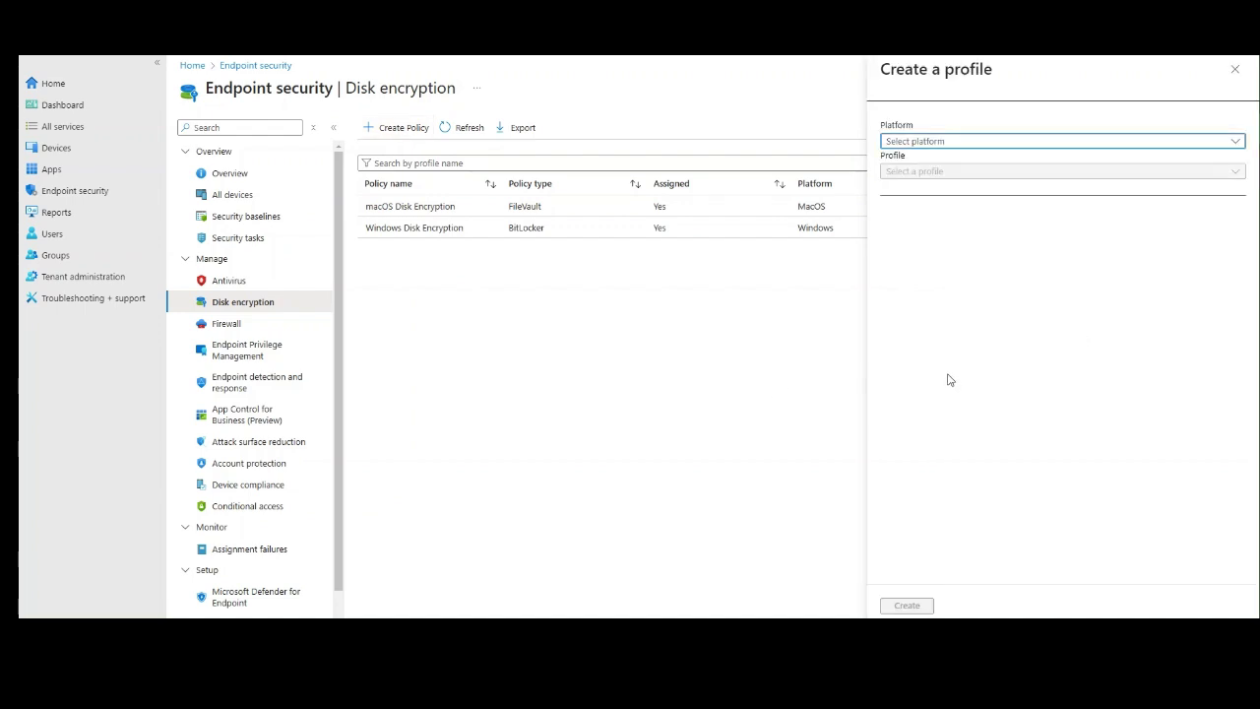
{"action": "key", "text": "ctrl+shift+n"}
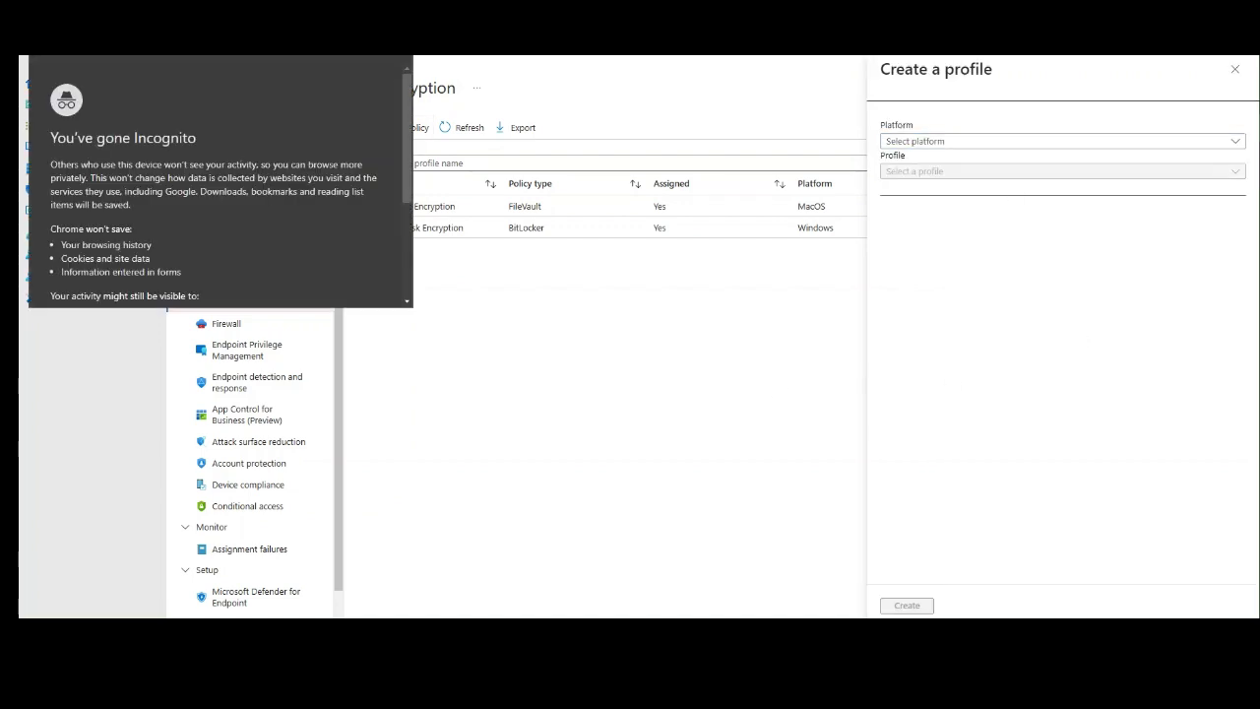
{"action": "left_click", "coordinate": [399, 24]}
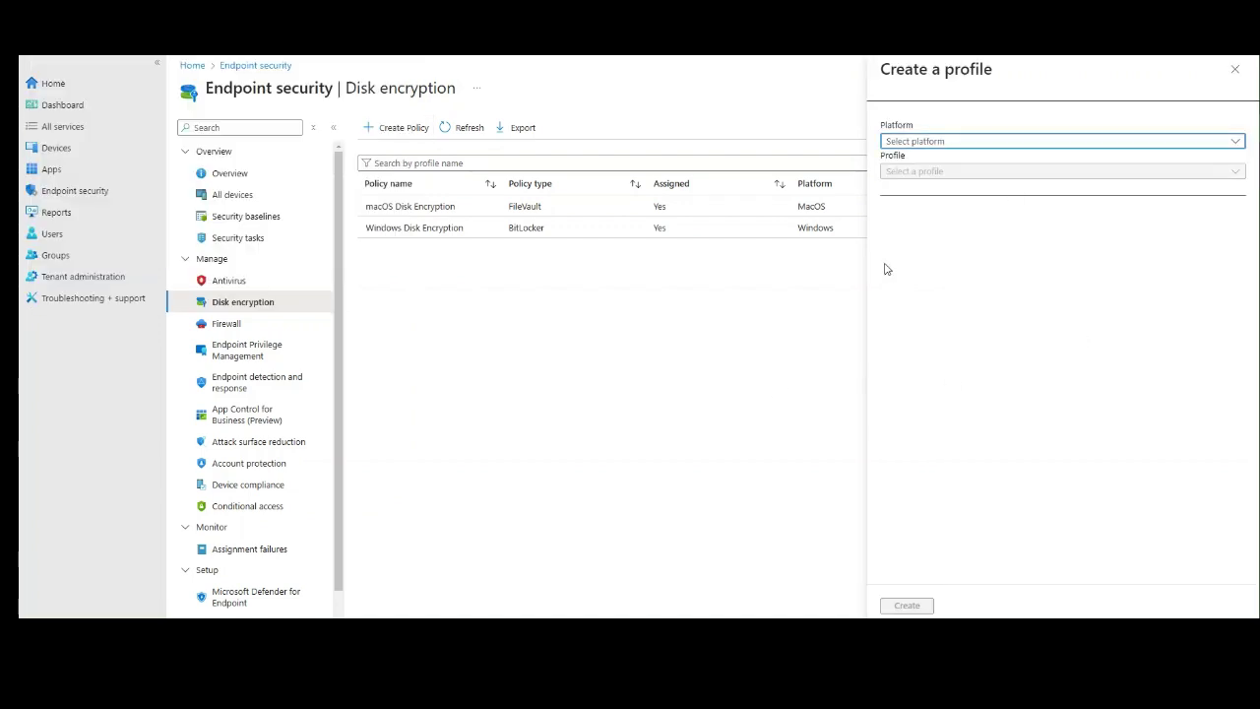
{"action": "left_click", "coordinate": [925, 143]}
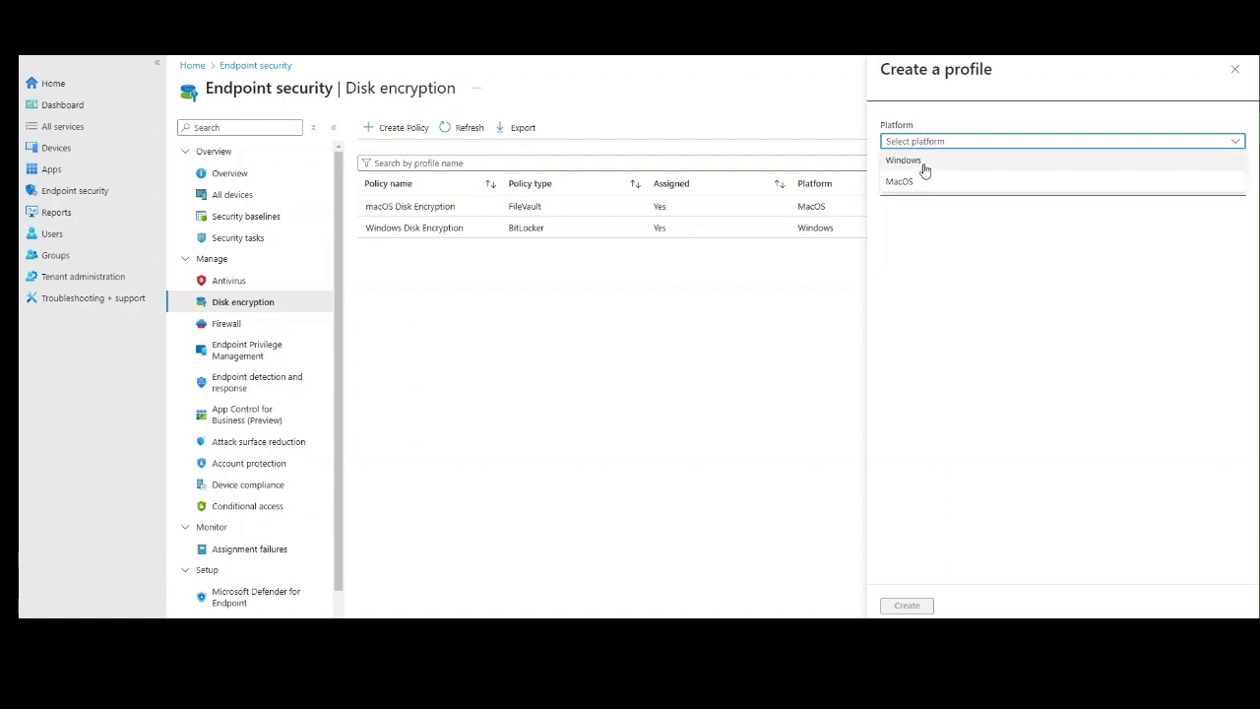
{"action": "left_click", "coordinate": [925, 165]}
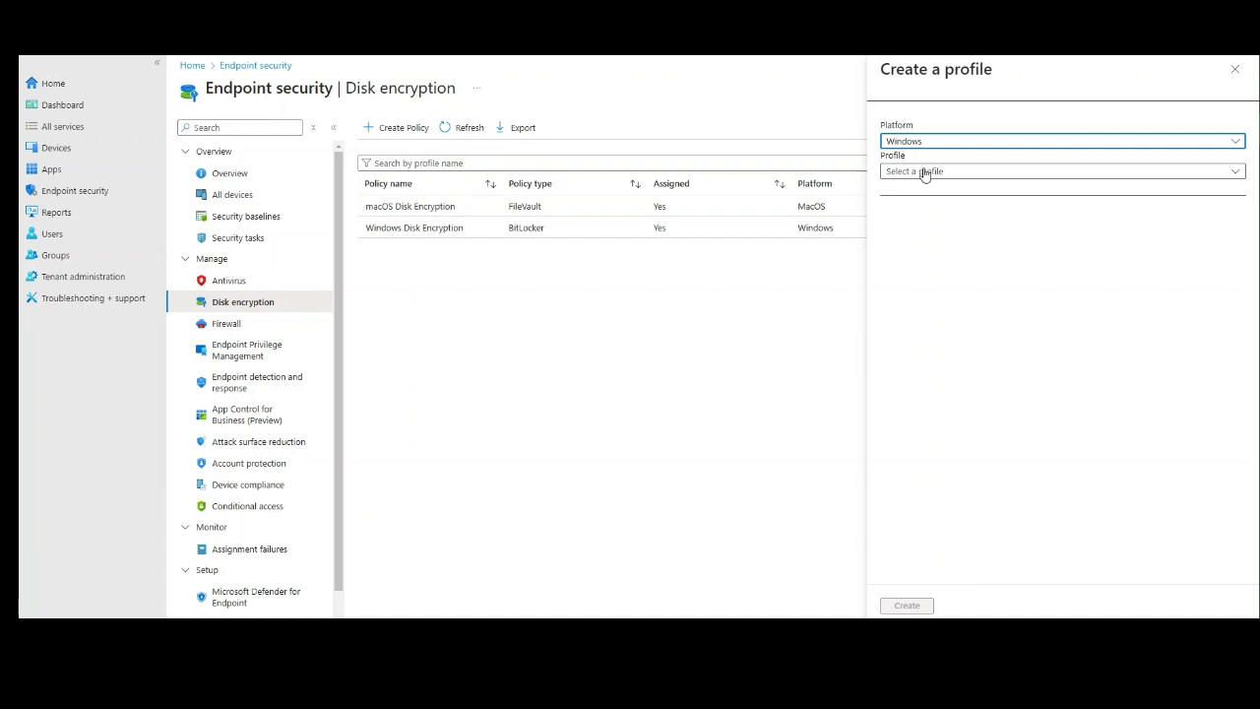
{"action": "left_click", "coordinate": [925, 171]}
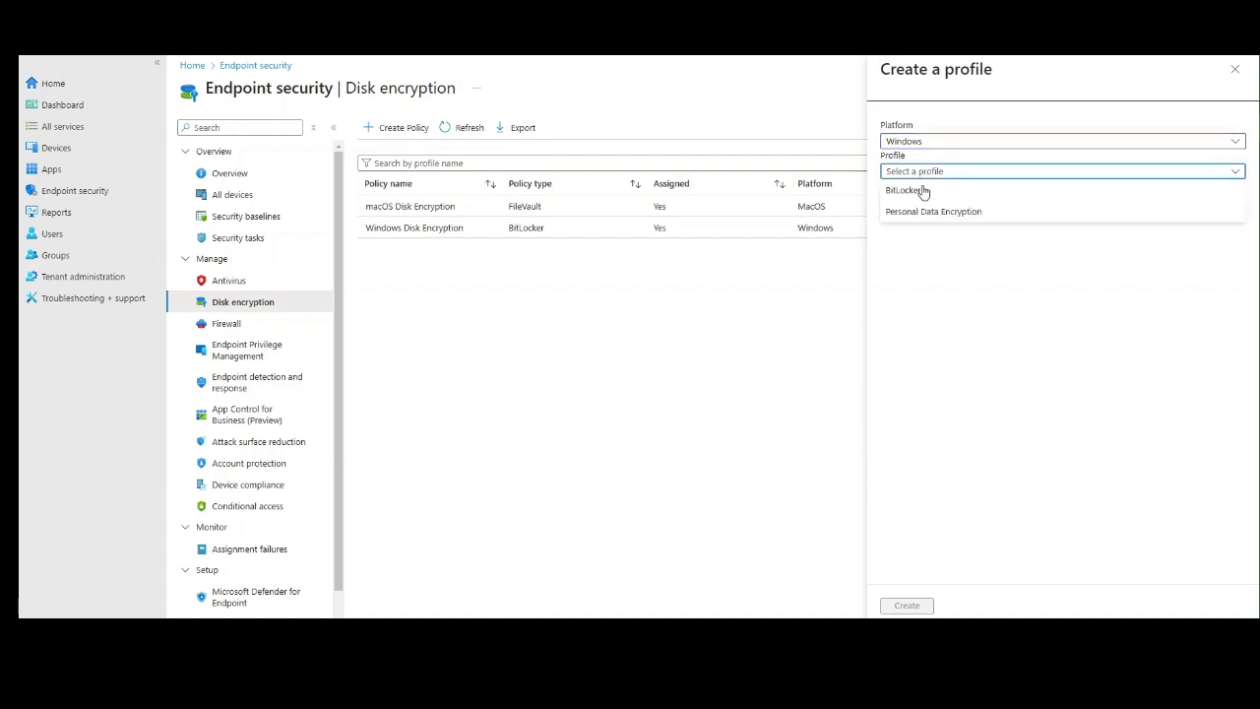
{"action": "left_click", "coordinate": [923, 192]}
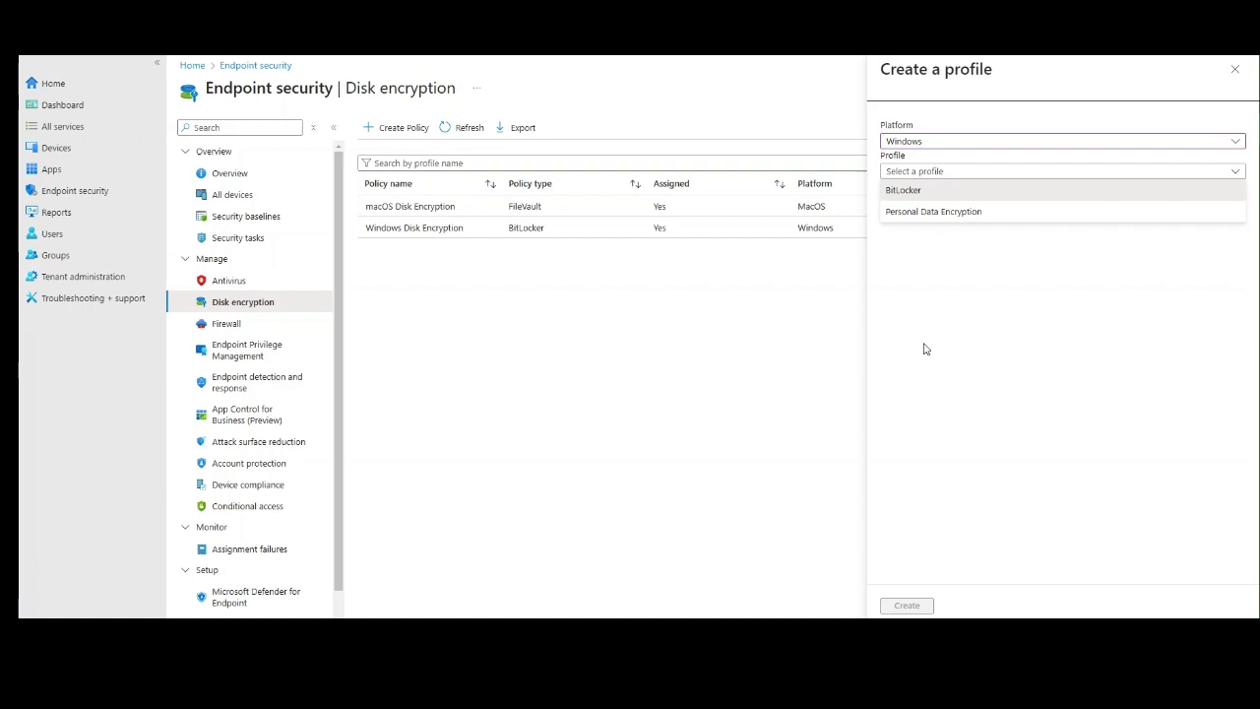
{"action": "left_click", "coordinate": [905, 605]}
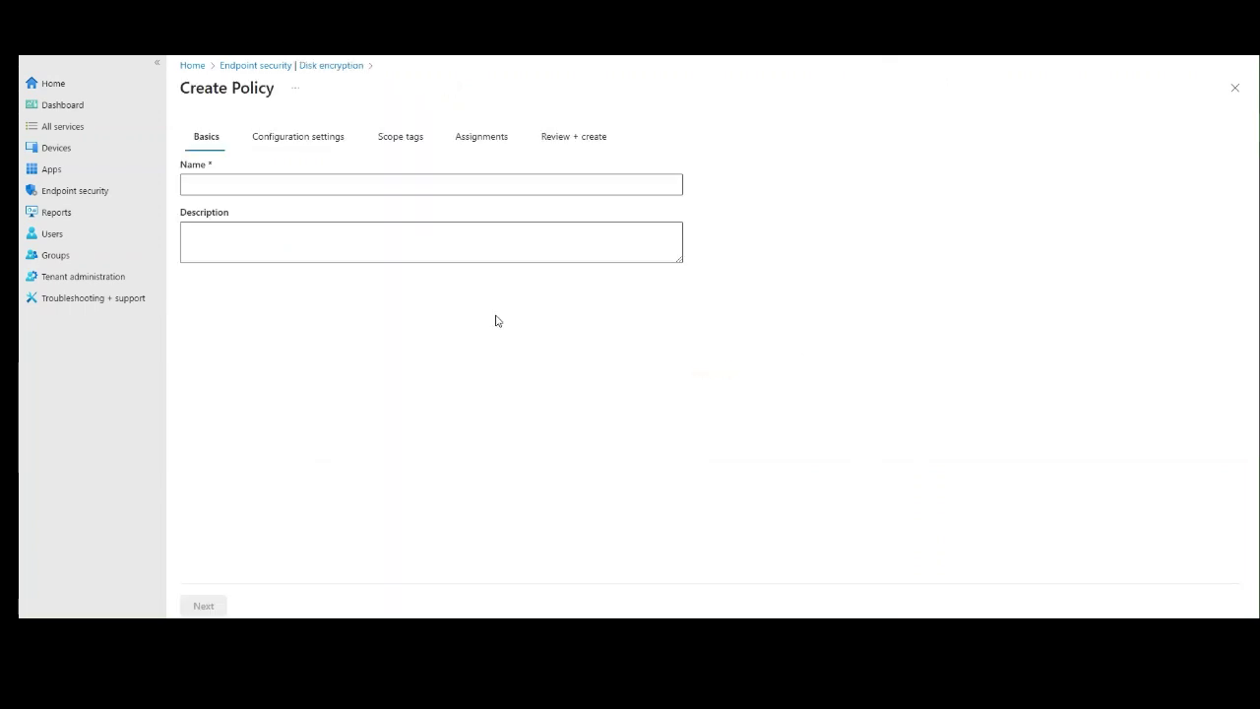
Name the policy "Test-disk encryption" and continue to the configuration settings
{"action": "left_click", "coordinate": [285, 180]}
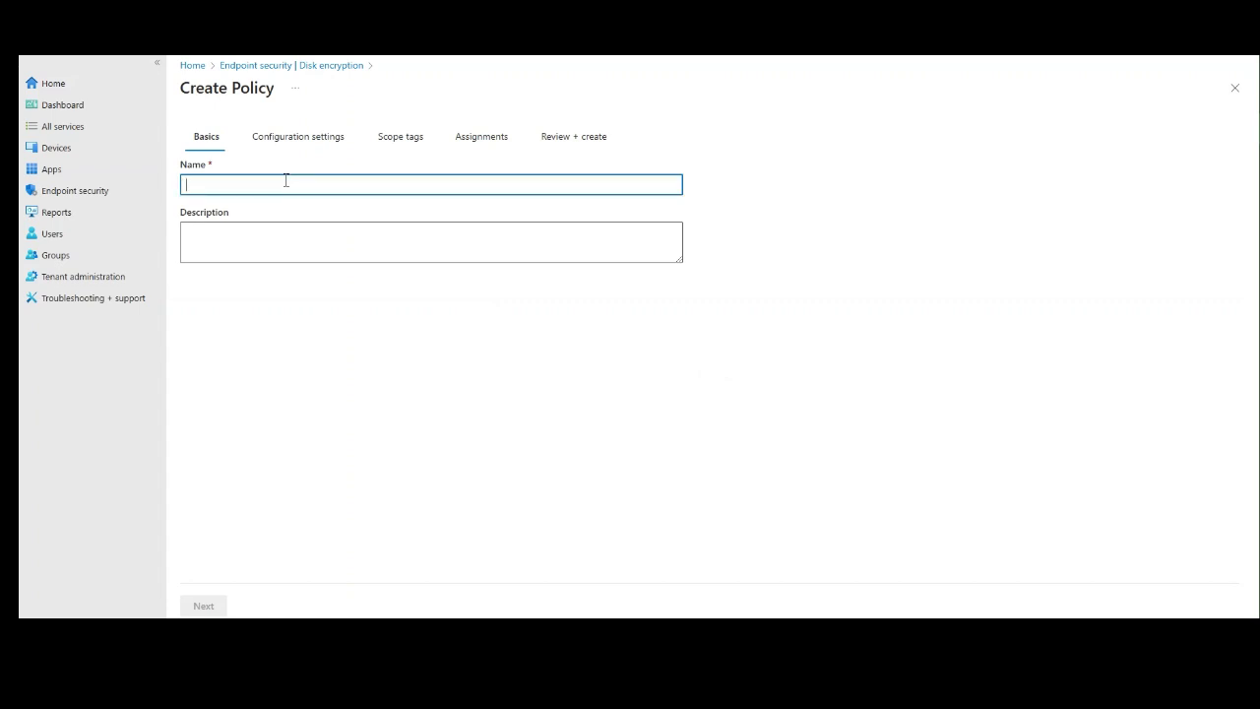
{"action": "type", "text": "Test"}
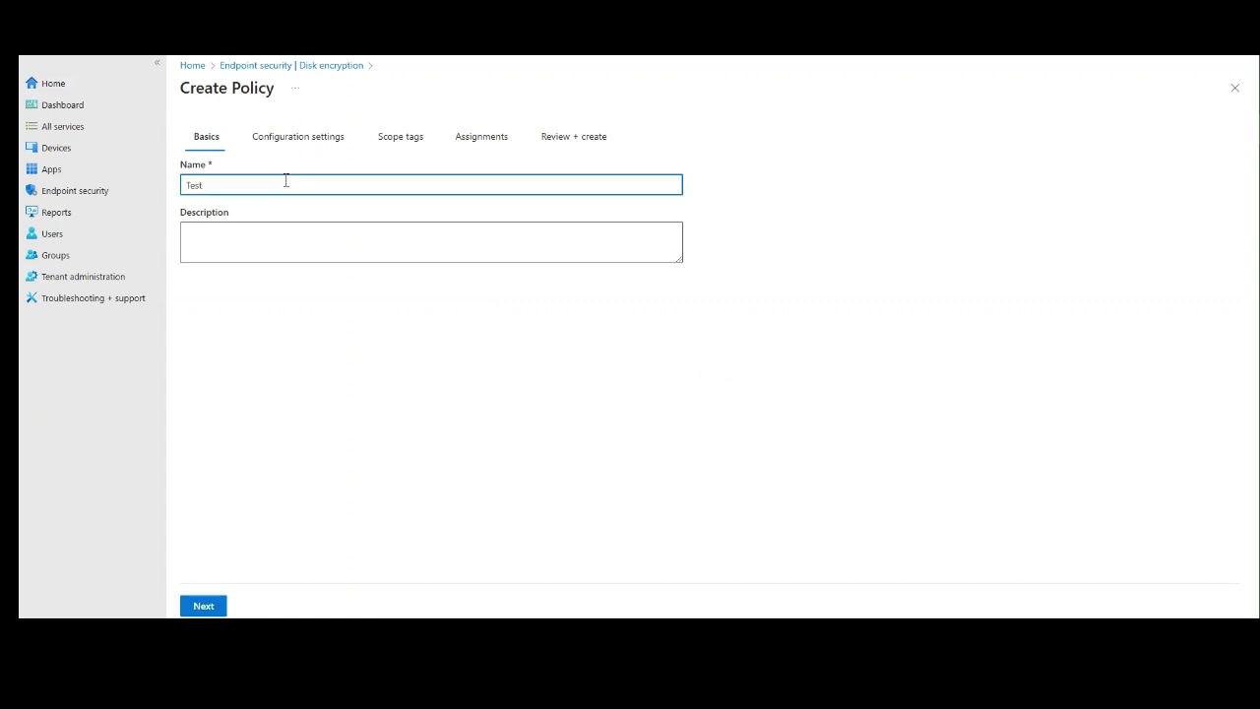
{"action": "type", "text": "-disk ecnrytpion"}
{"action": "key", "text": "BackSpace"}
{"action": "key", "text": "BackSpace"}
{"action": "key", "text": "BackSpace"}
{"action": "key", "text": "BackSpace"}
{"action": "key", "text": "BackSpace"}
{"action": "key", "text": "BackSpace"}
{"action": "type", "text": "ryption"}
{"action": "left_click", "coordinate": [207, 607]}
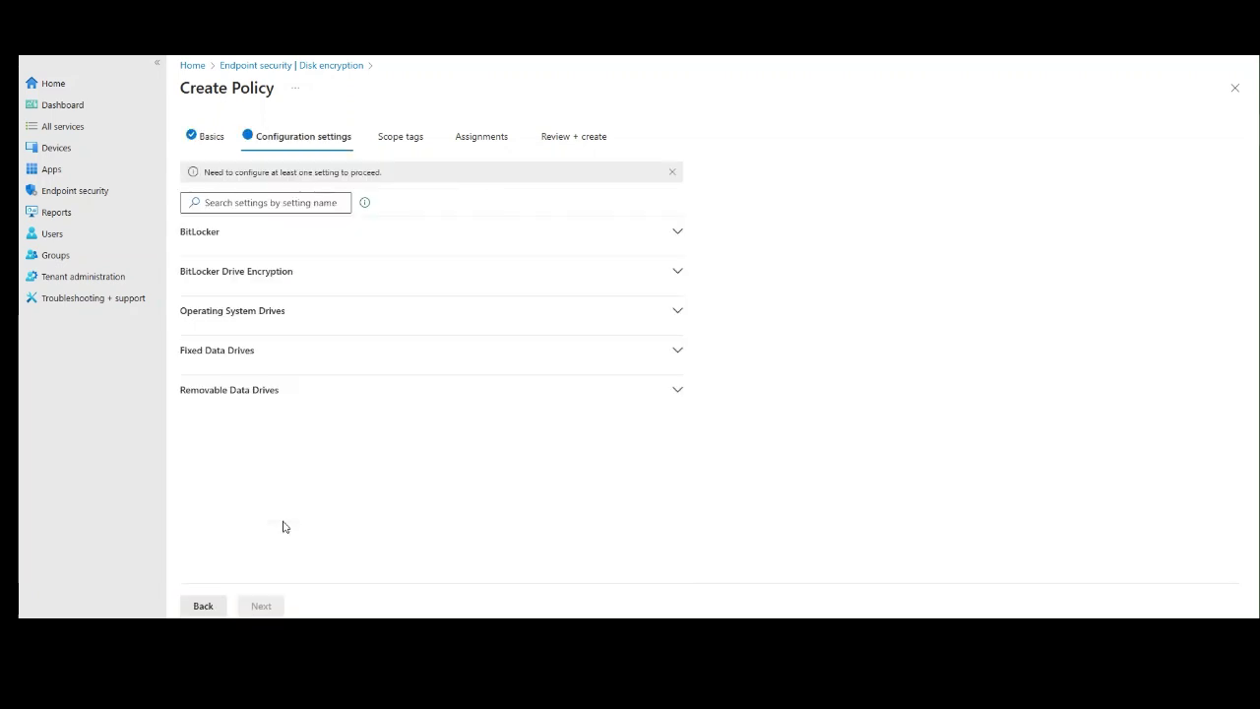
In the BitLocker settings, set Require Device Encryption to Enabled and Allow Warning For Other Disk Encryption to Disabled
{"action": "left_click", "coordinate": [677, 234]}
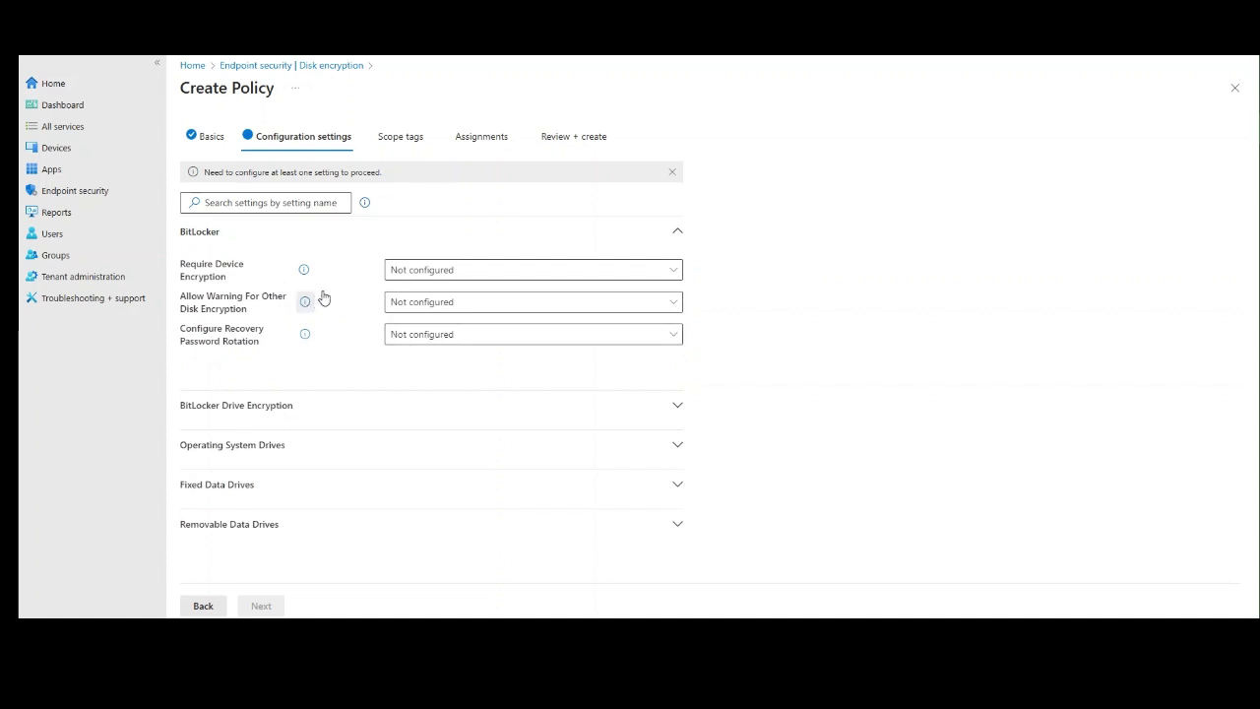
{"action": "left_click", "coordinate": [419, 269]}
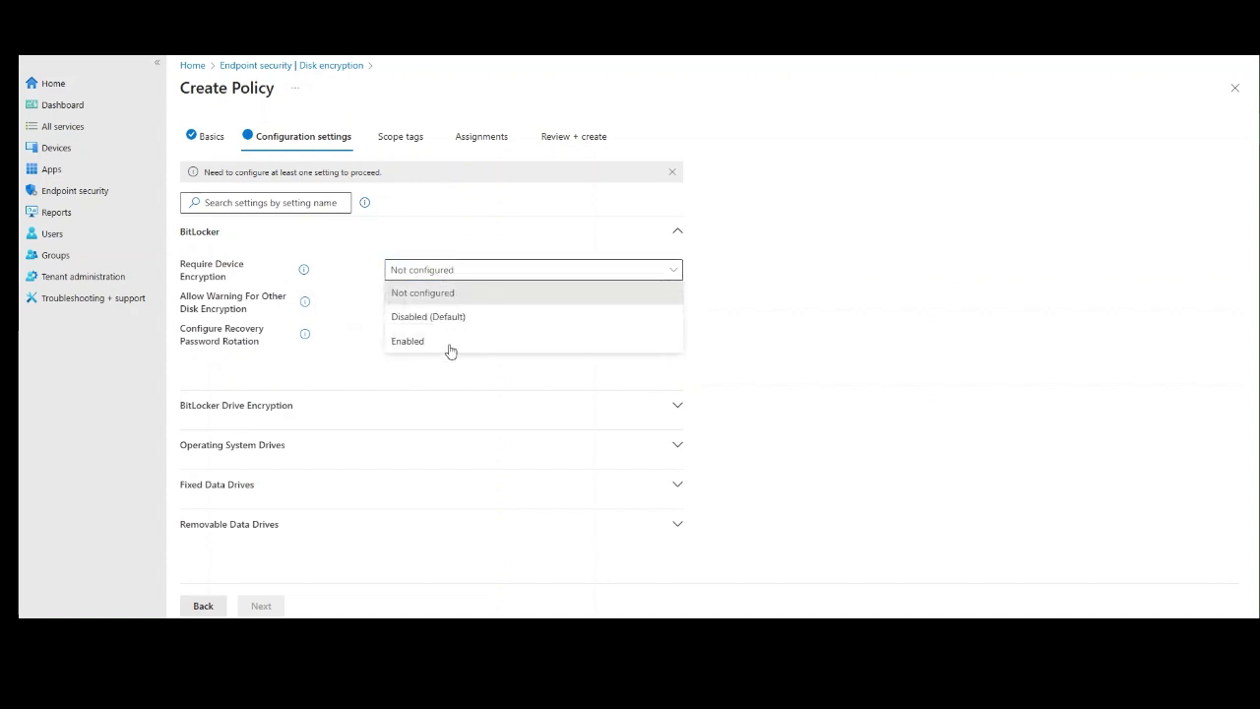
{"action": "left_click", "coordinate": [405, 341]}
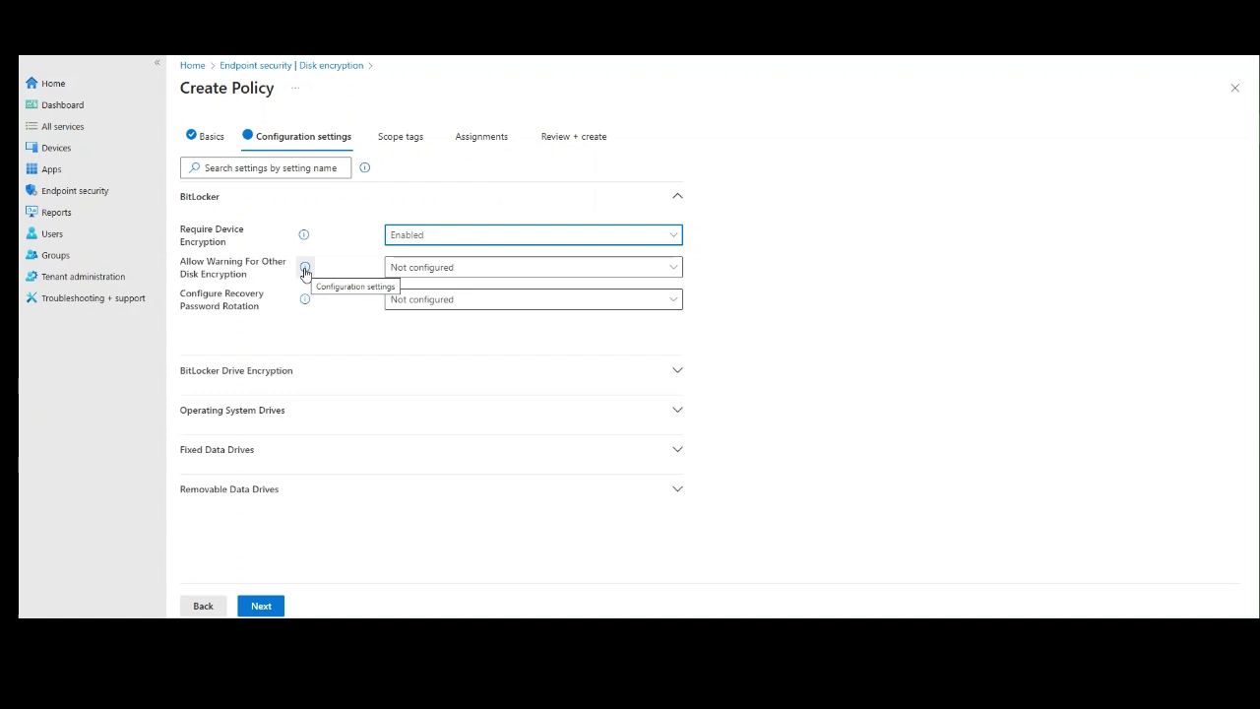
{"action": "left_click", "coordinate": [424, 272]}
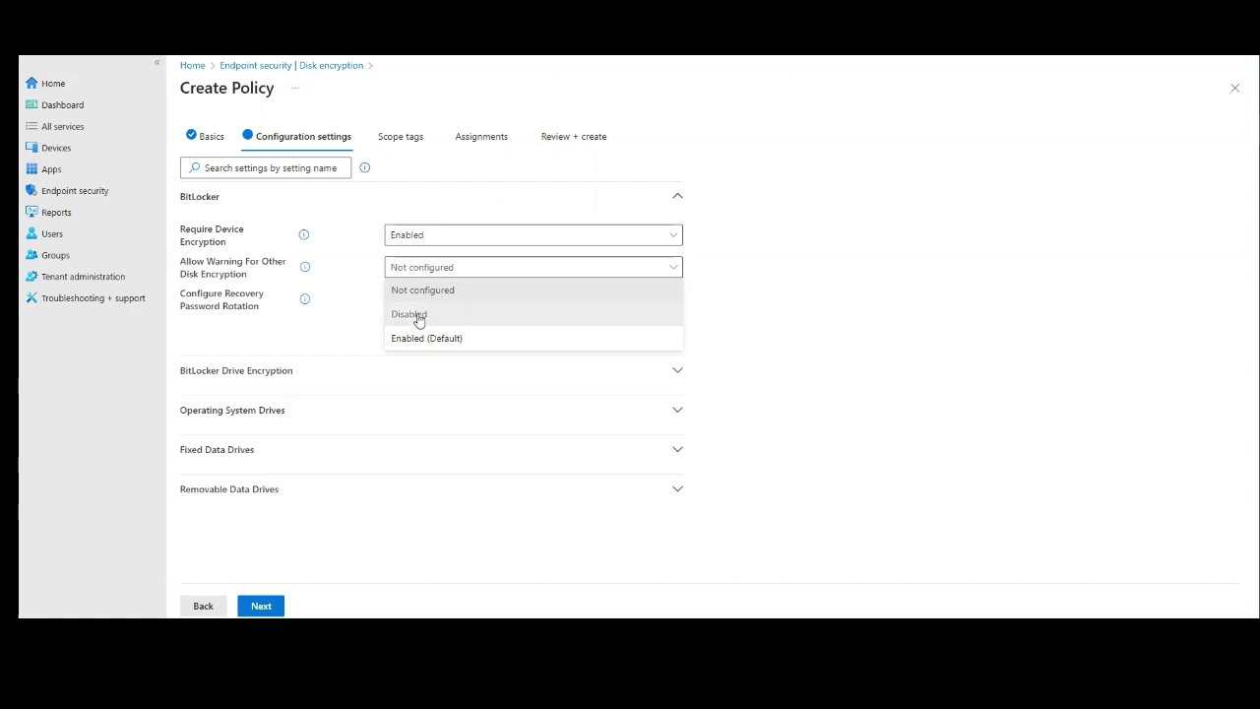
{"action": "left_click", "coordinate": [419, 315]}
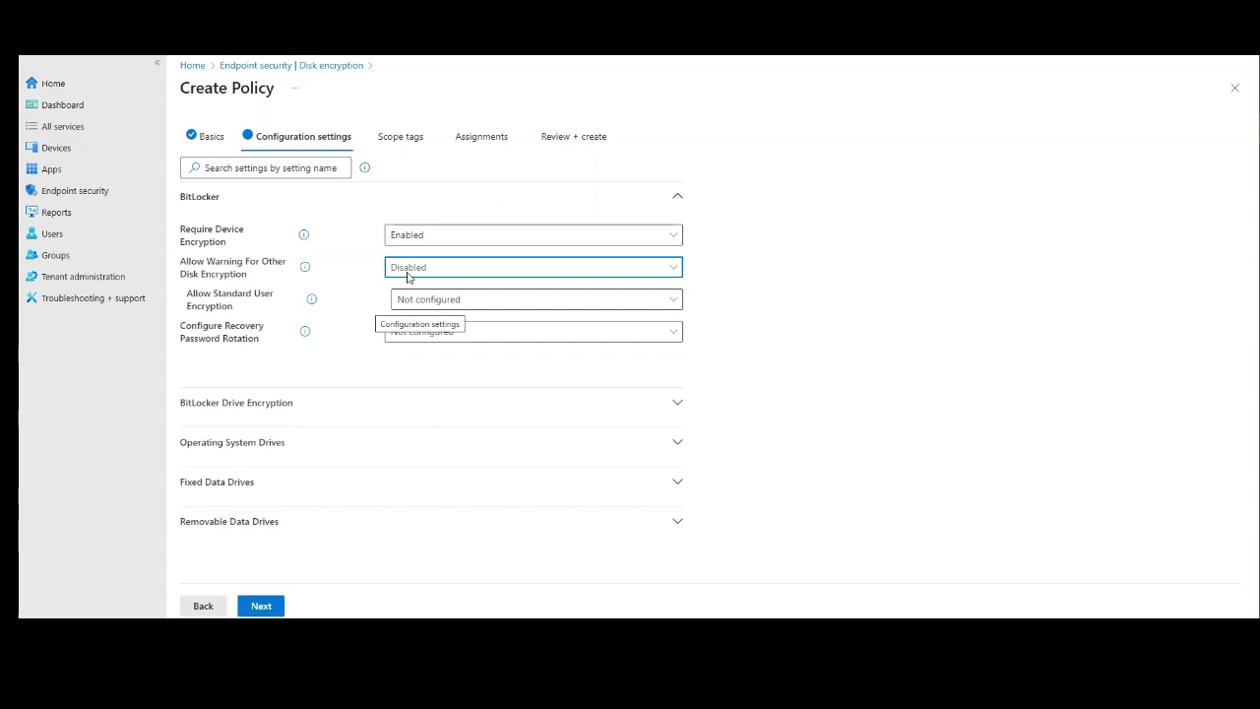
Switch Allow Warning For Other Disk Encryption to Enabled (Default), then return it to Disabled
{"action": "left_click", "coordinate": [409, 277]}
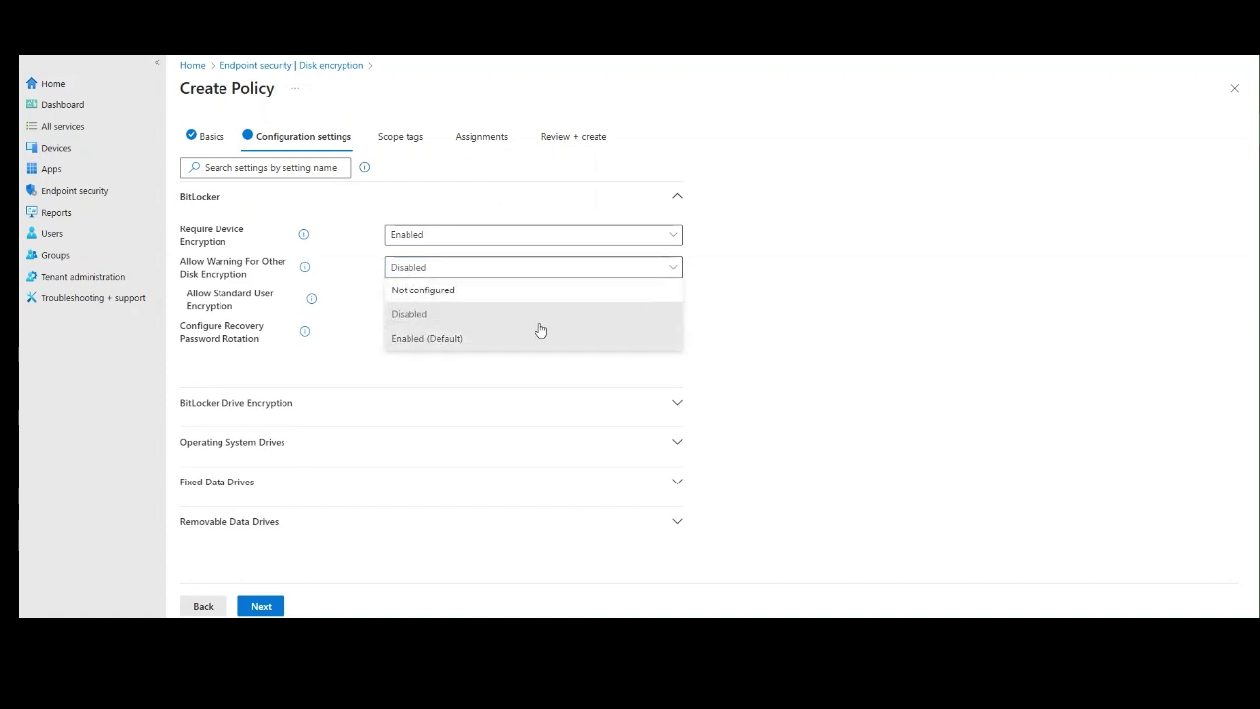
{"action": "left_click", "coordinate": [541, 329]}
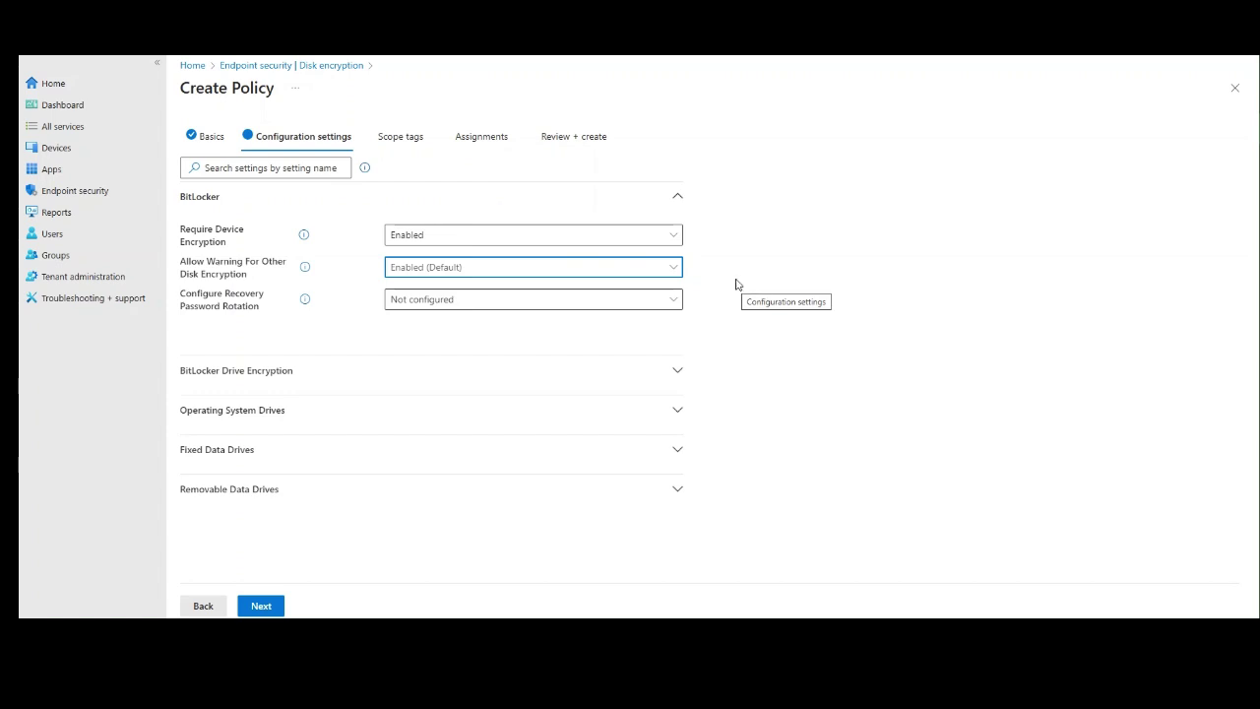
{"action": "left_click", "coordinate": [442, 269]}
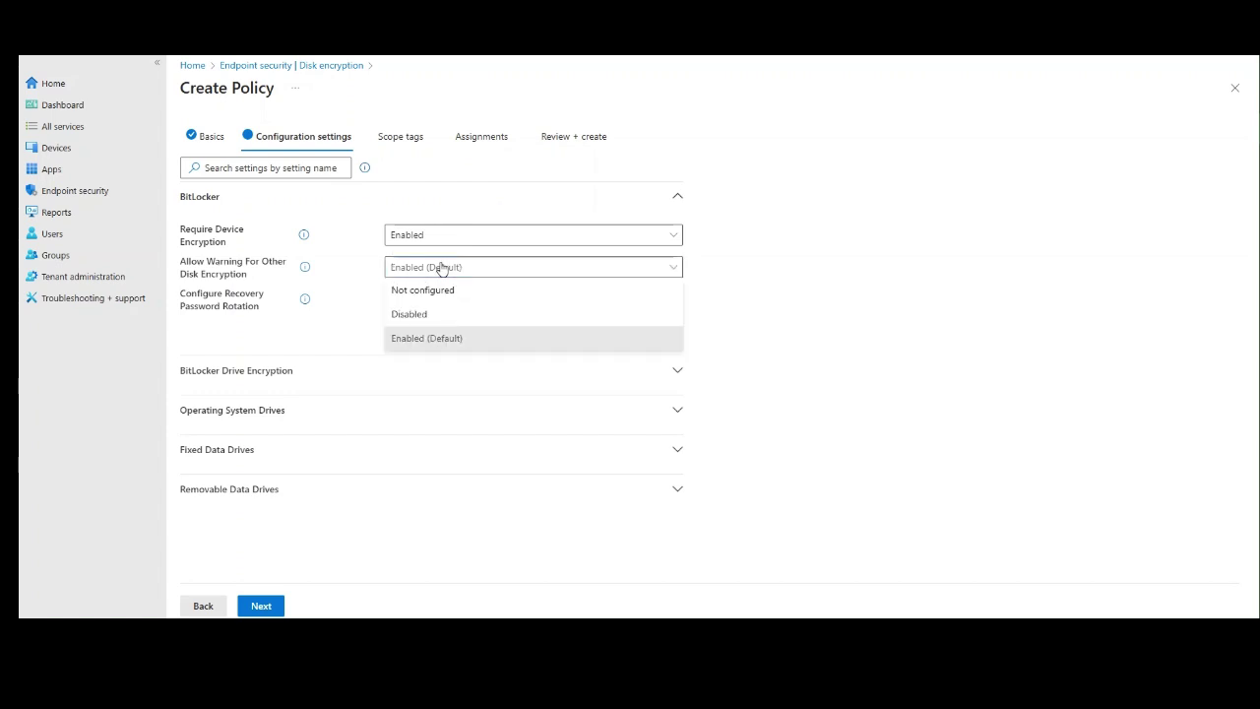
{"action": "left_click", "coordinate": [410, 315]}
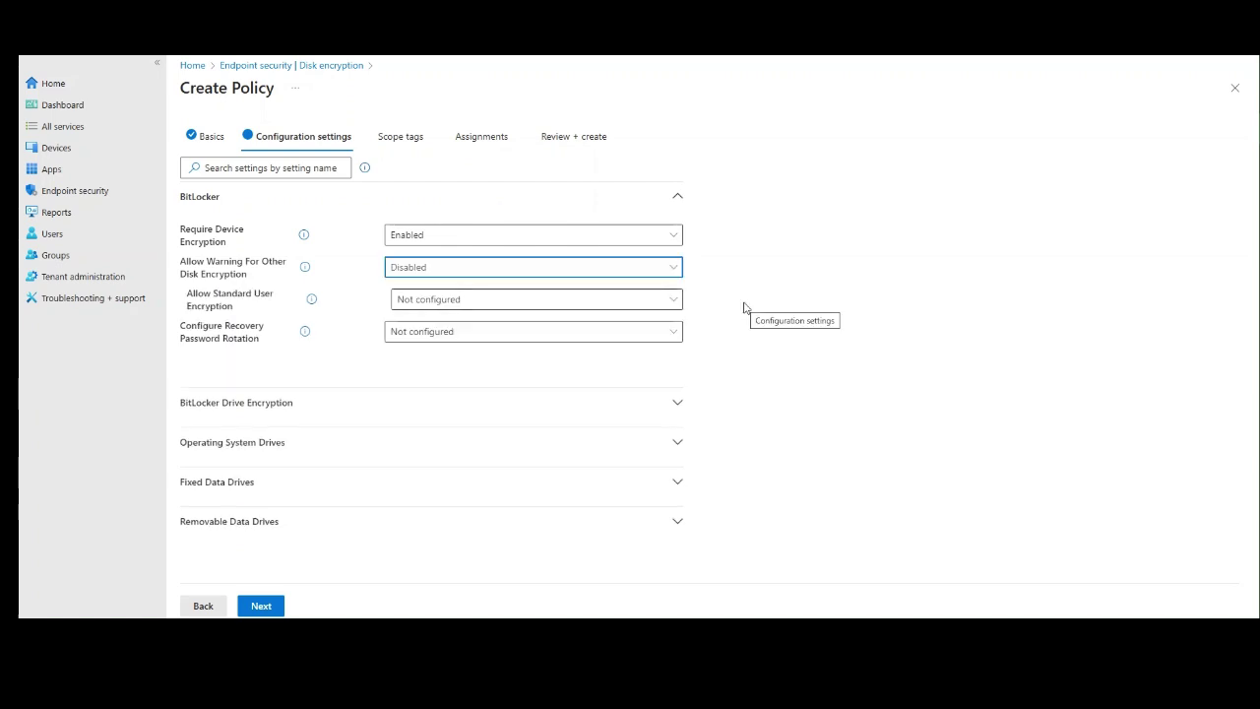
Set Allow Standard User Encryption to Enabled and recovery password rotation to Refresh on for Azure AD-joined devices
{"action": "left_click", "coordinate": [430, 307]}
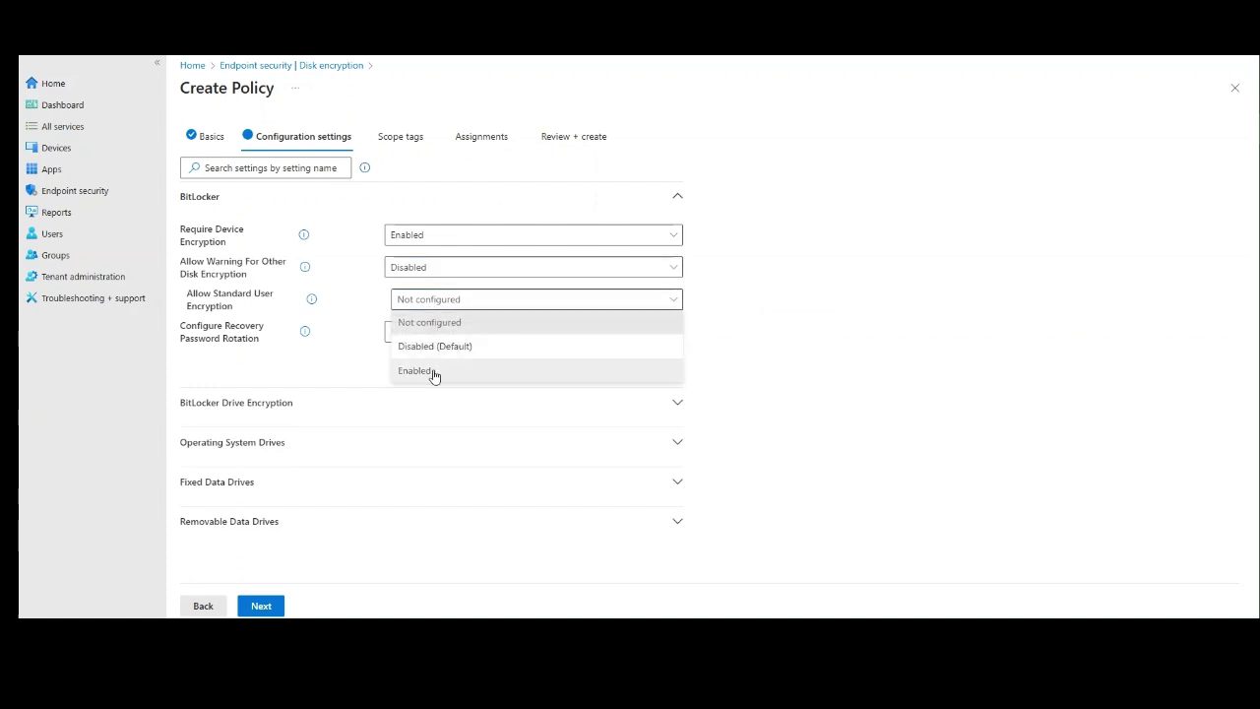
{"action": "left_click", "coordinate": [434, 371]}
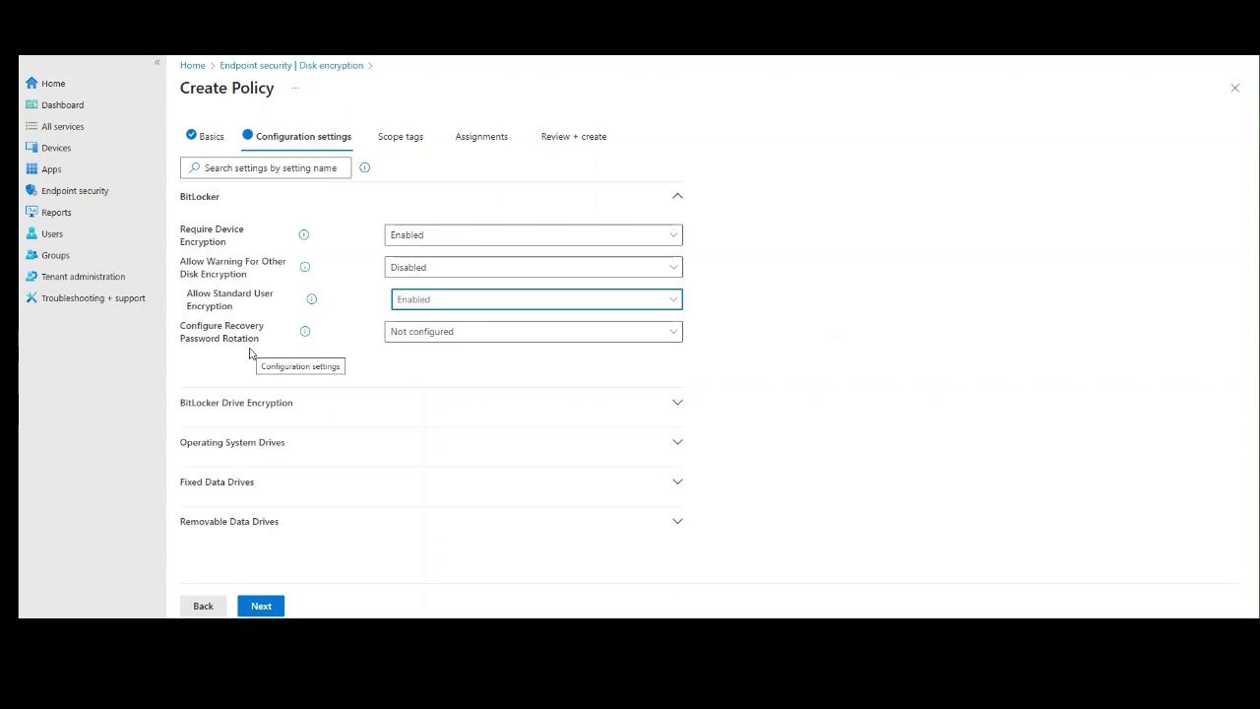
{"action": "left_click", "coordinate": [413, 333]}
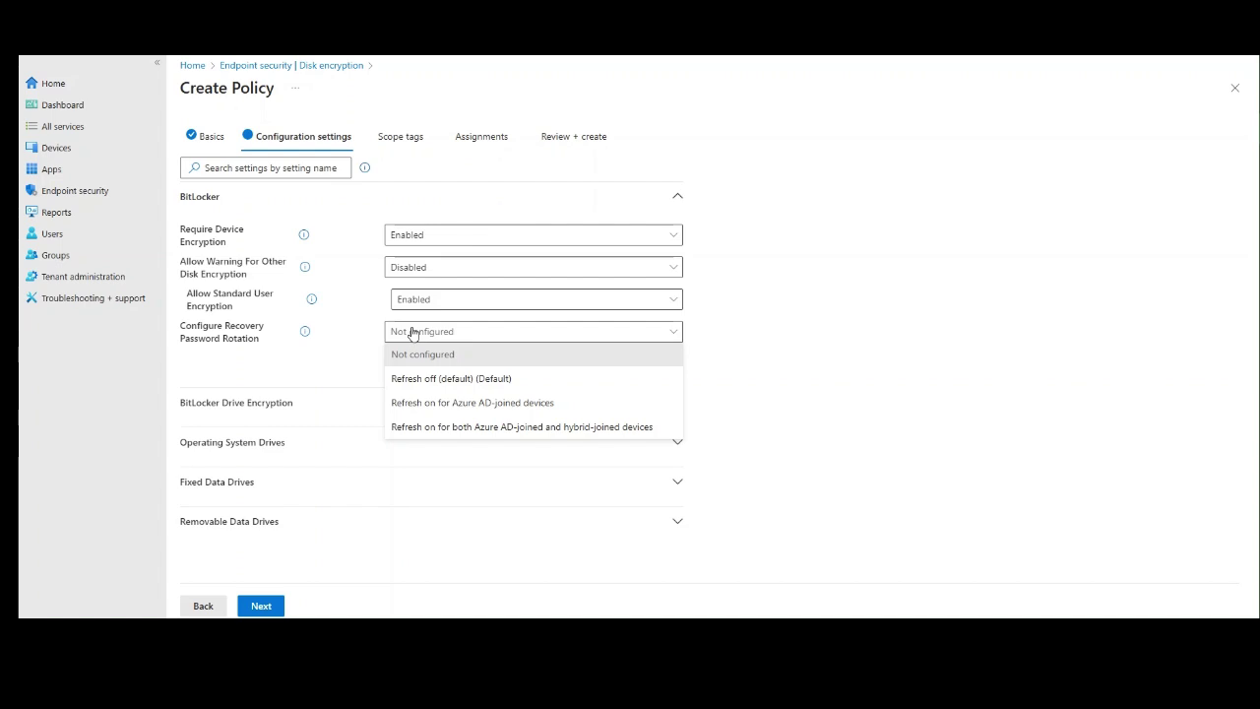
{"action": "left_click", "coordinate": [424, 405]}
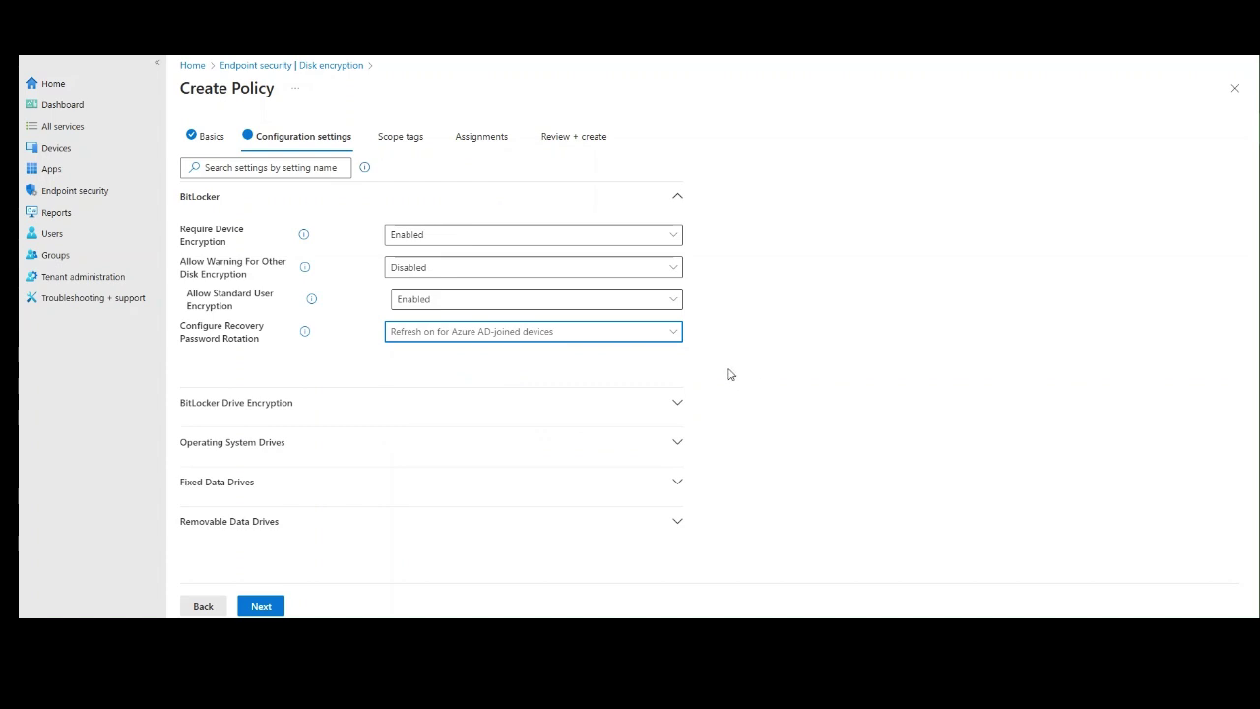
Expand the BitLocker Drive Encryption settings and view the choices for drive encryption method and cipher strength
{"action": "left_click", "coordinate": [673, 406]}
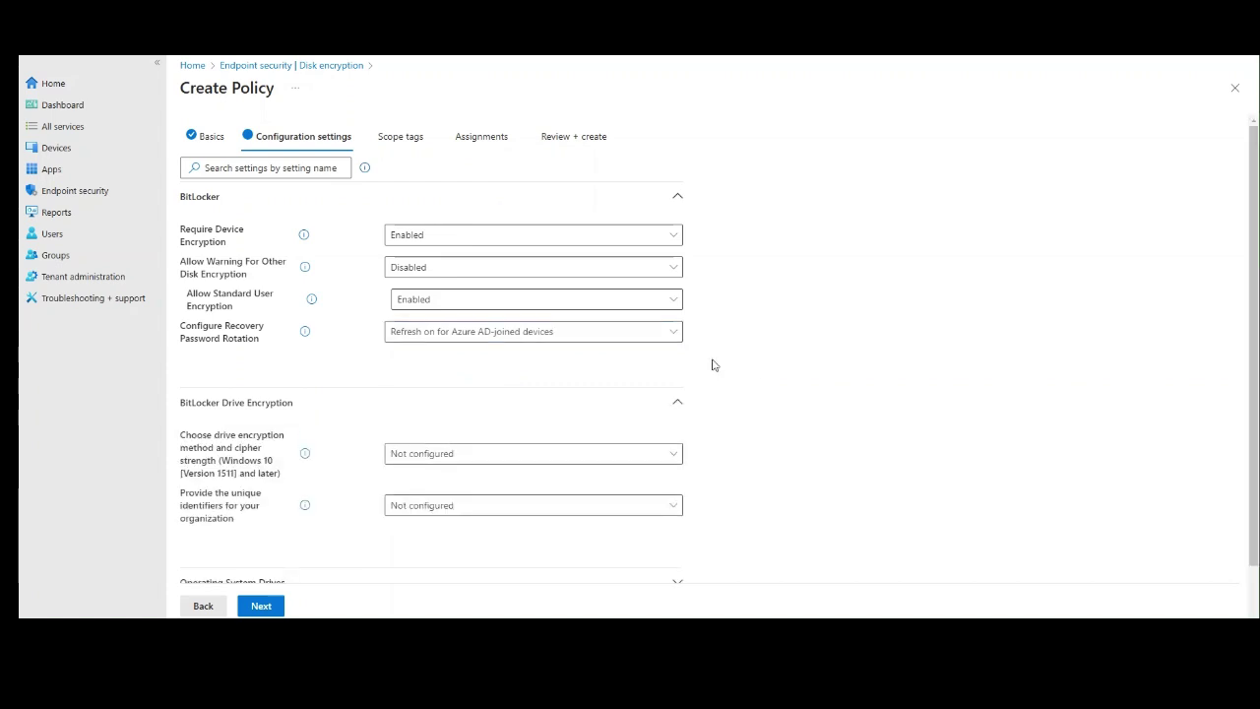
{"action": "scroll", "coordinate": [713, 364], "scroll_direction": "down", "scroll_amount": 1}
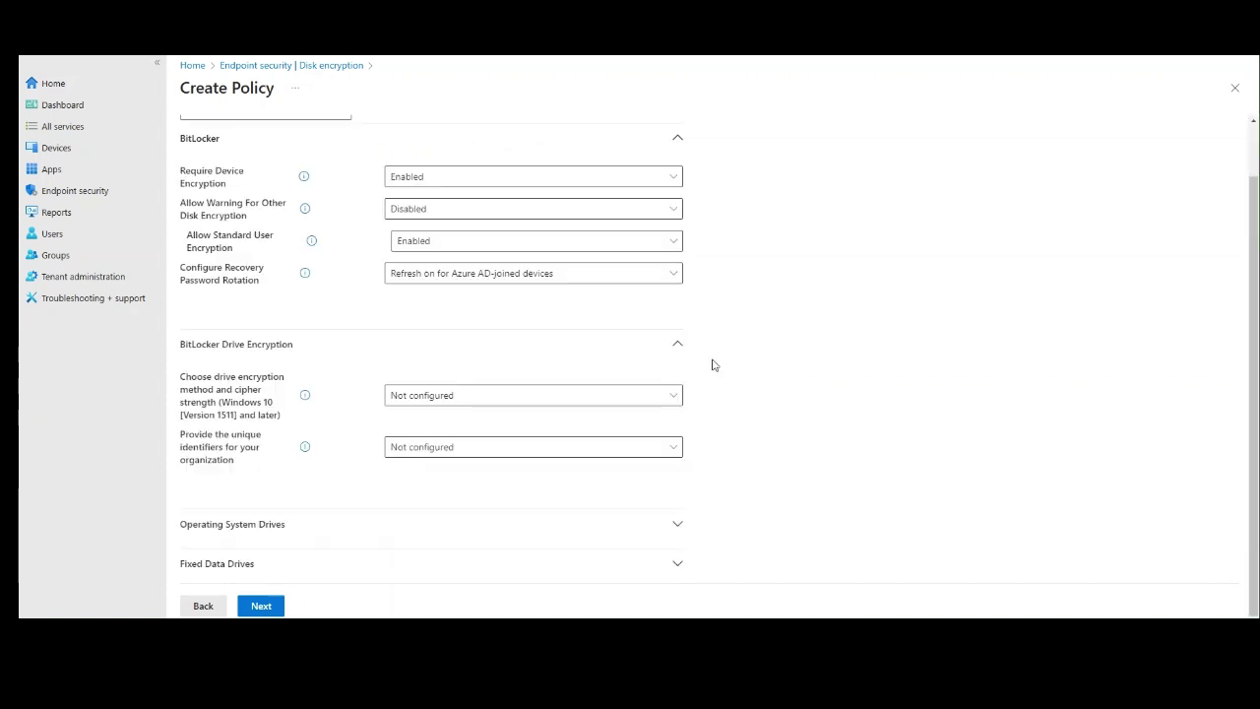
{"action": "left_click", "coordinate": [410, 401]}
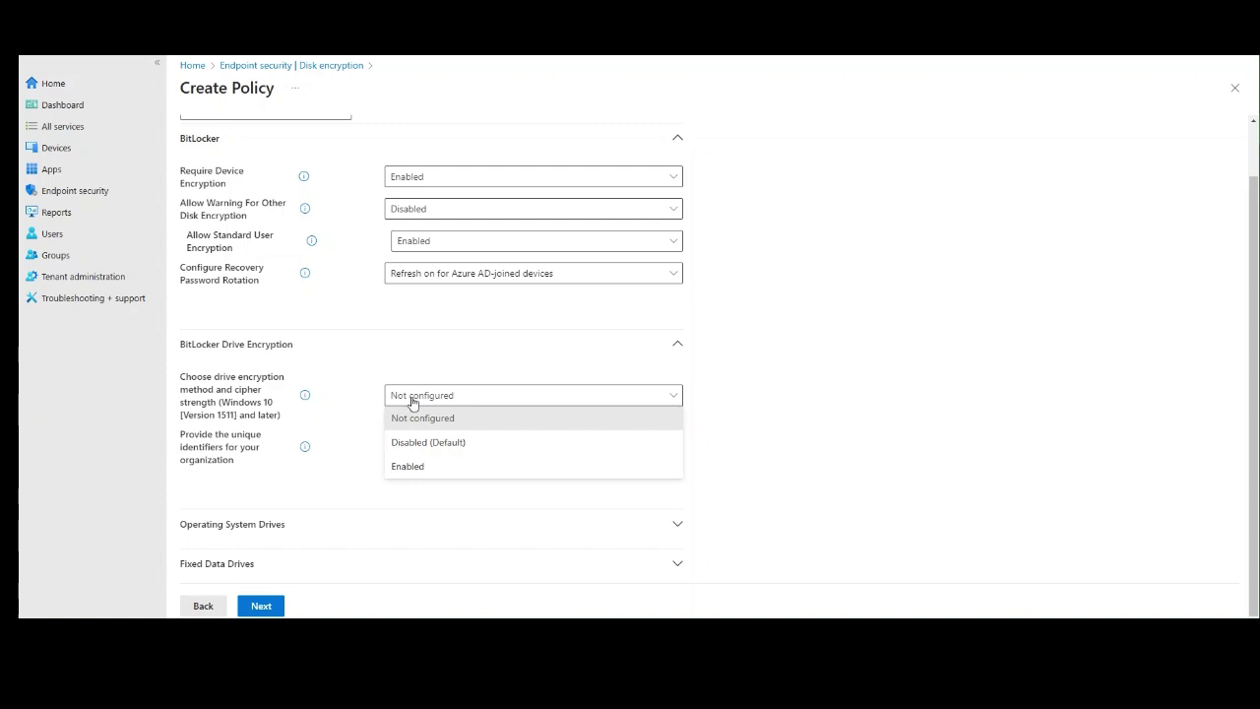
{"action": "left_click", "coordinate": [763, 398]}
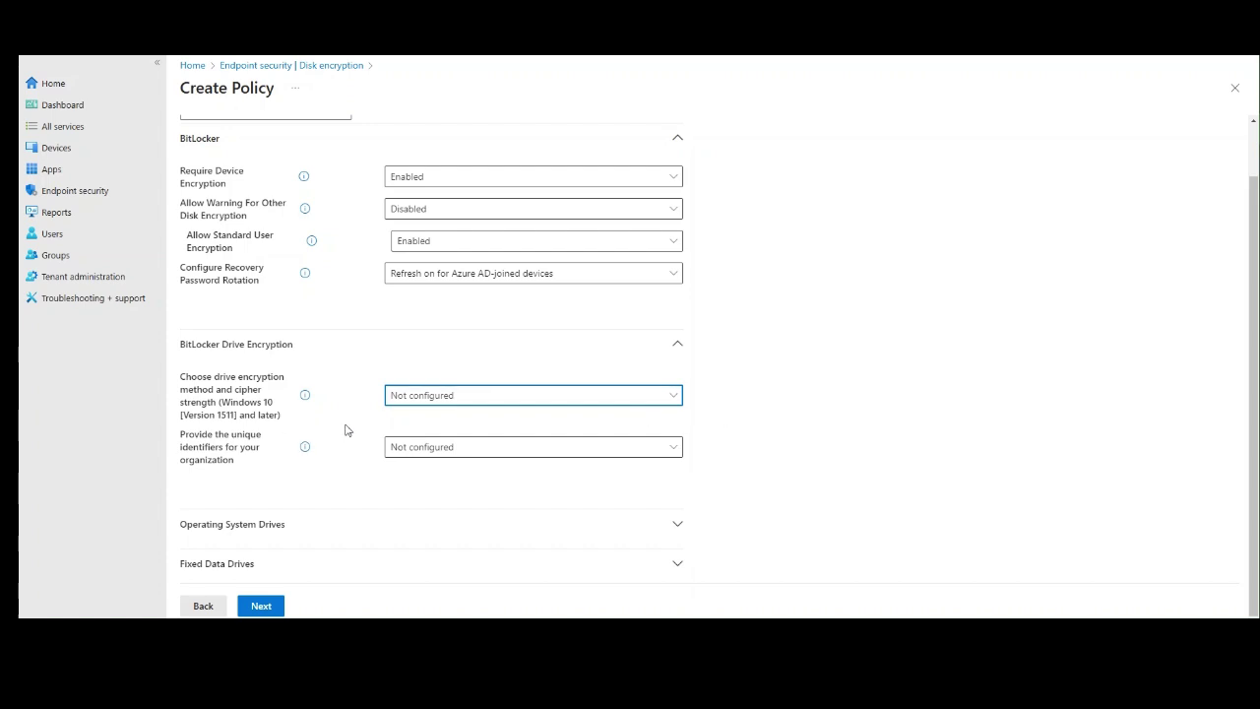
For operating system drives, enable enforcement of the drive encryption type and select Used Space Only encryption
{"action": "left_click", "coordinate": [693, 522]}
{"action": "scroll", "coordinate": [720, 470], "scroll_direction": "down", "scroll_amount": 2}
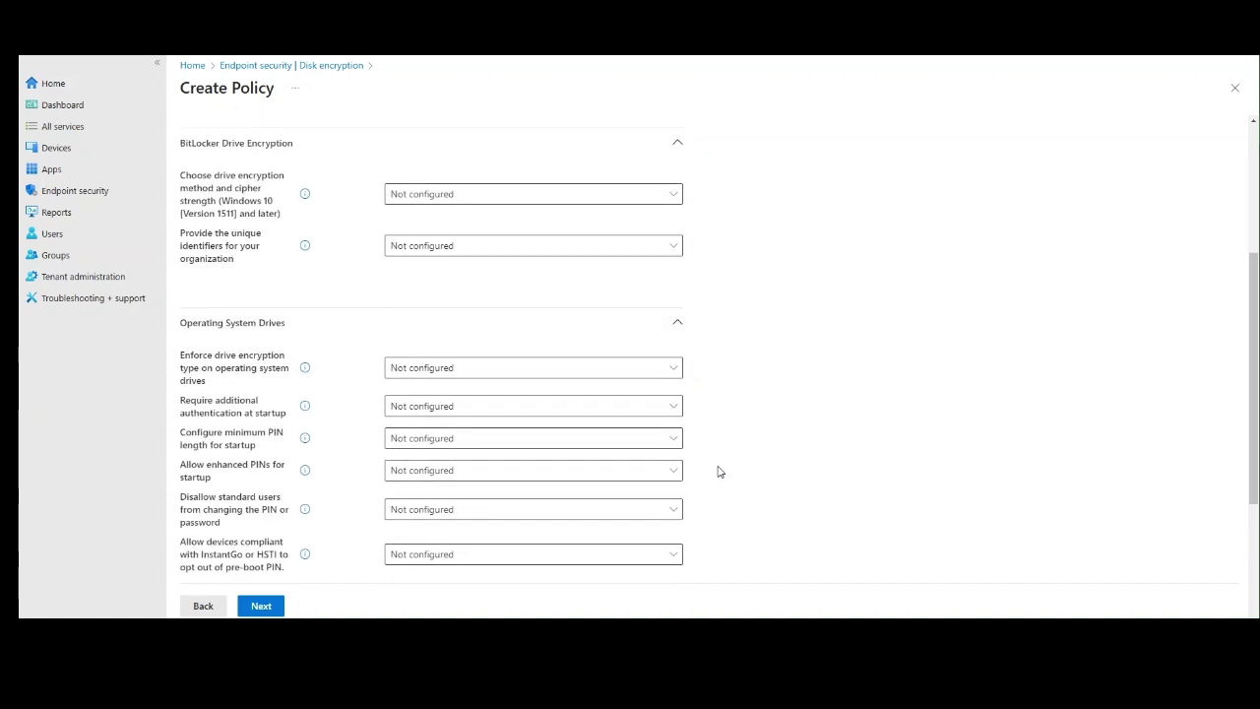
{"action": "scroll", "coordinate": [720, 471], "scroll_direction": "down", "scroll_amount": 1}
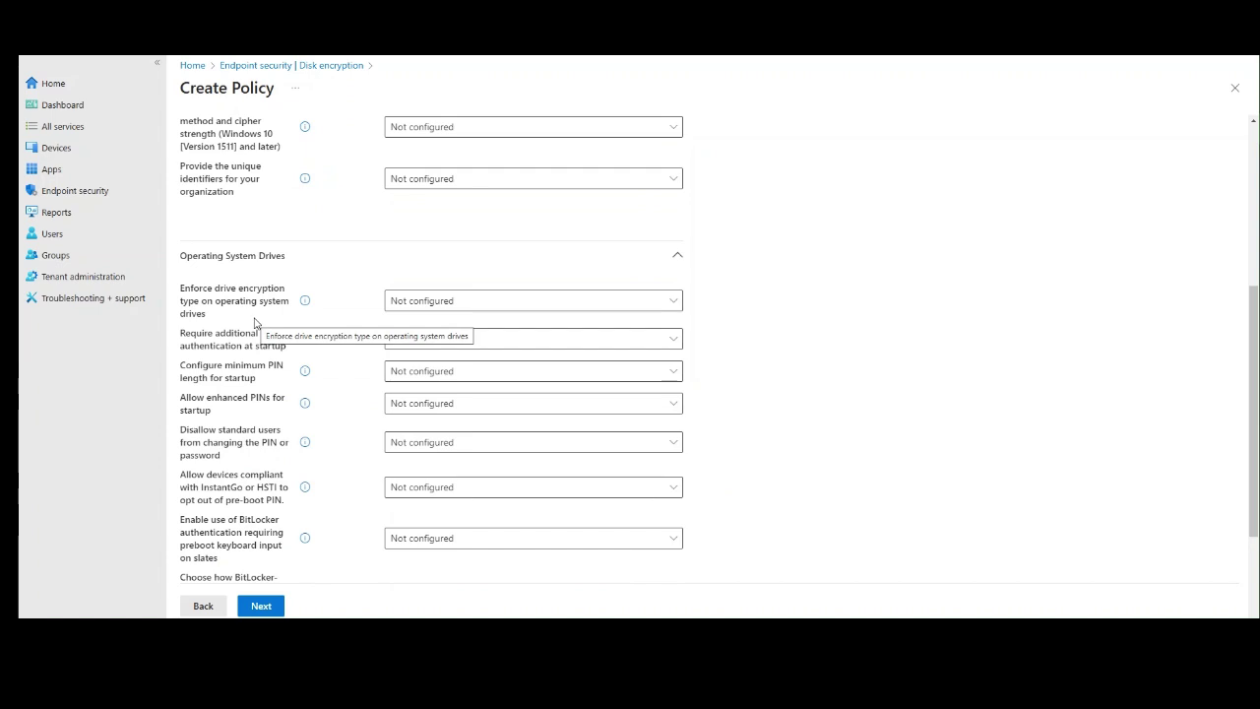
{"action": "left_click", "coordinate": [424, 300]}
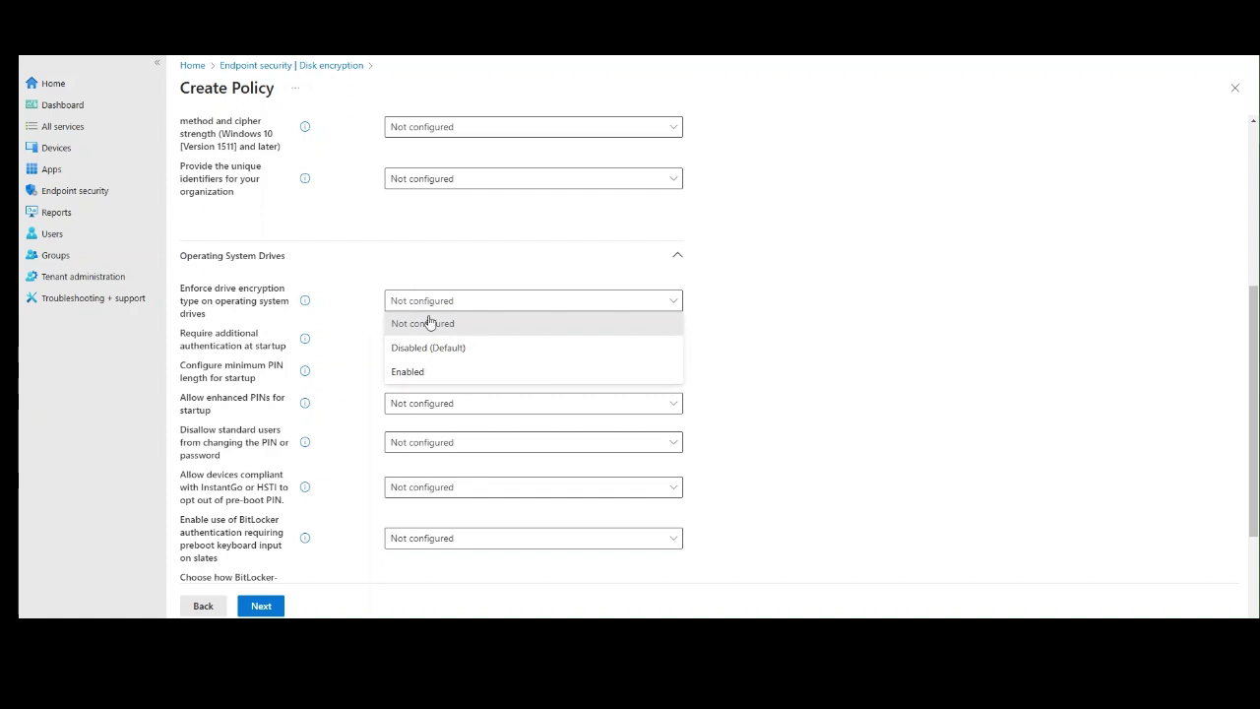
{"action": "left_click", "coordinate": [420, 373]}
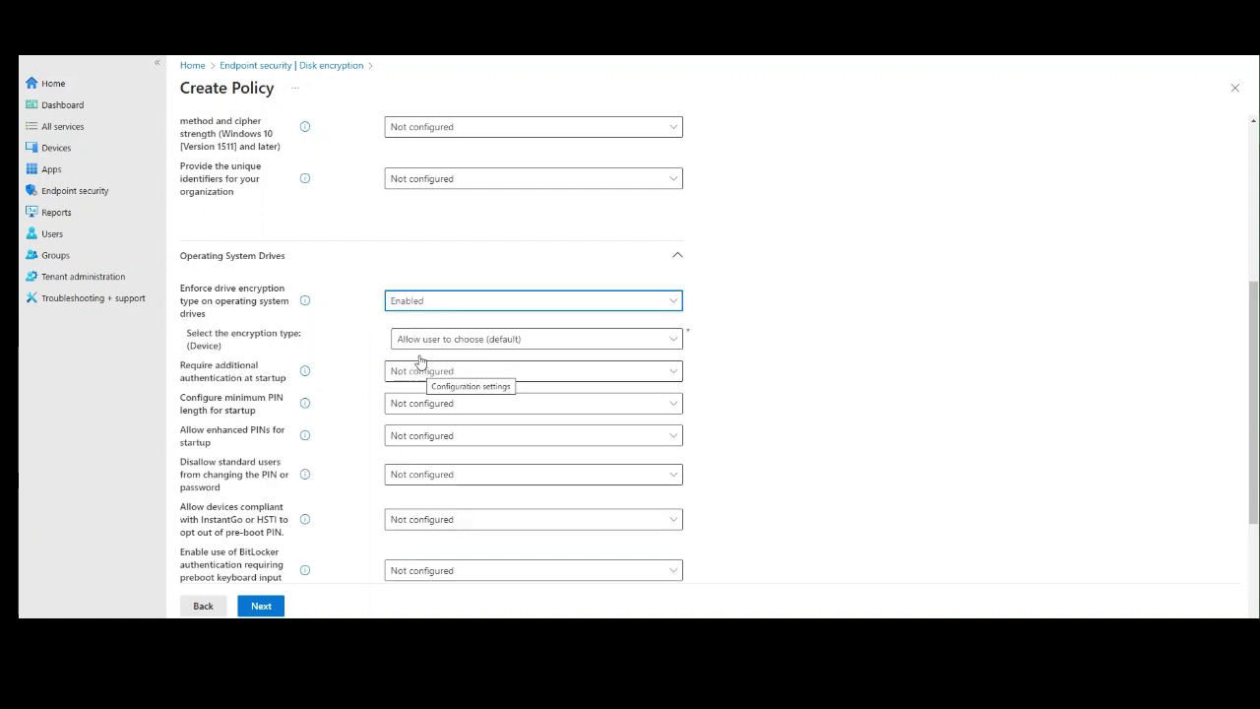
{"action": "left_click", "coordinate": [417, 340]}
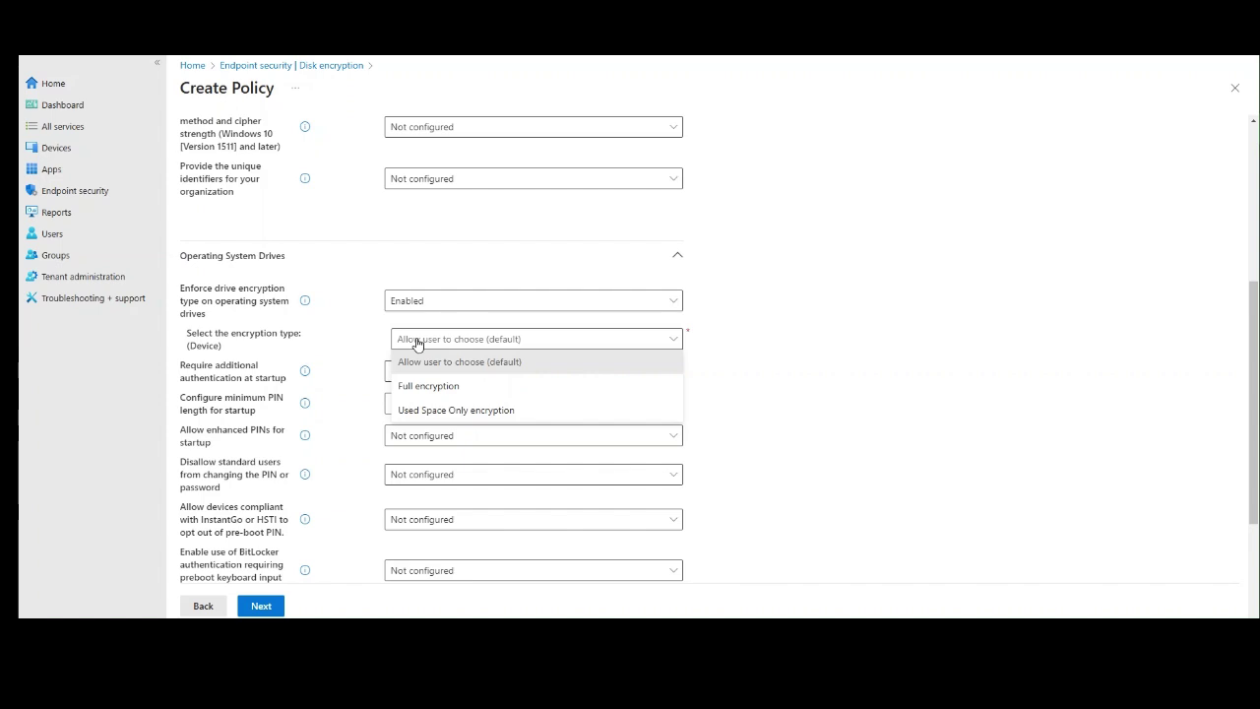
{"action": "left_click", "coordinate": [459, 412]}
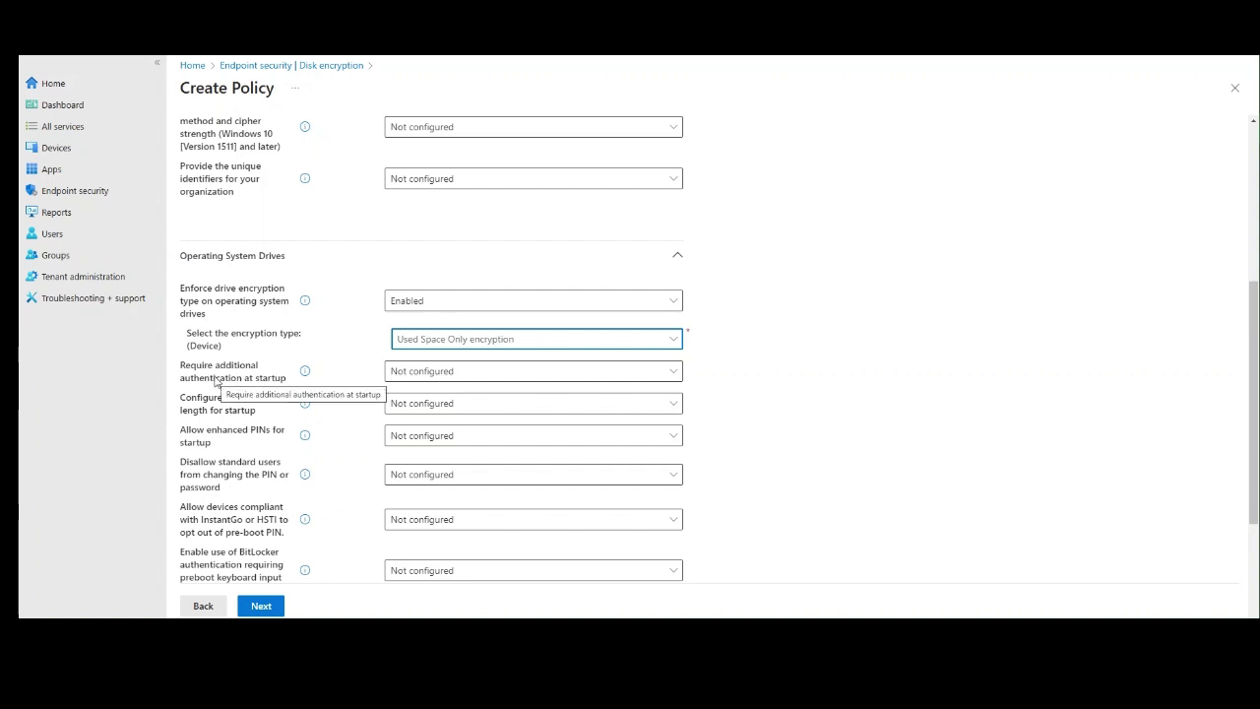
Enable the Require additional authentication at startup setting for operating system drives
{"action": "left_click", "coordinate": [423, 374]}
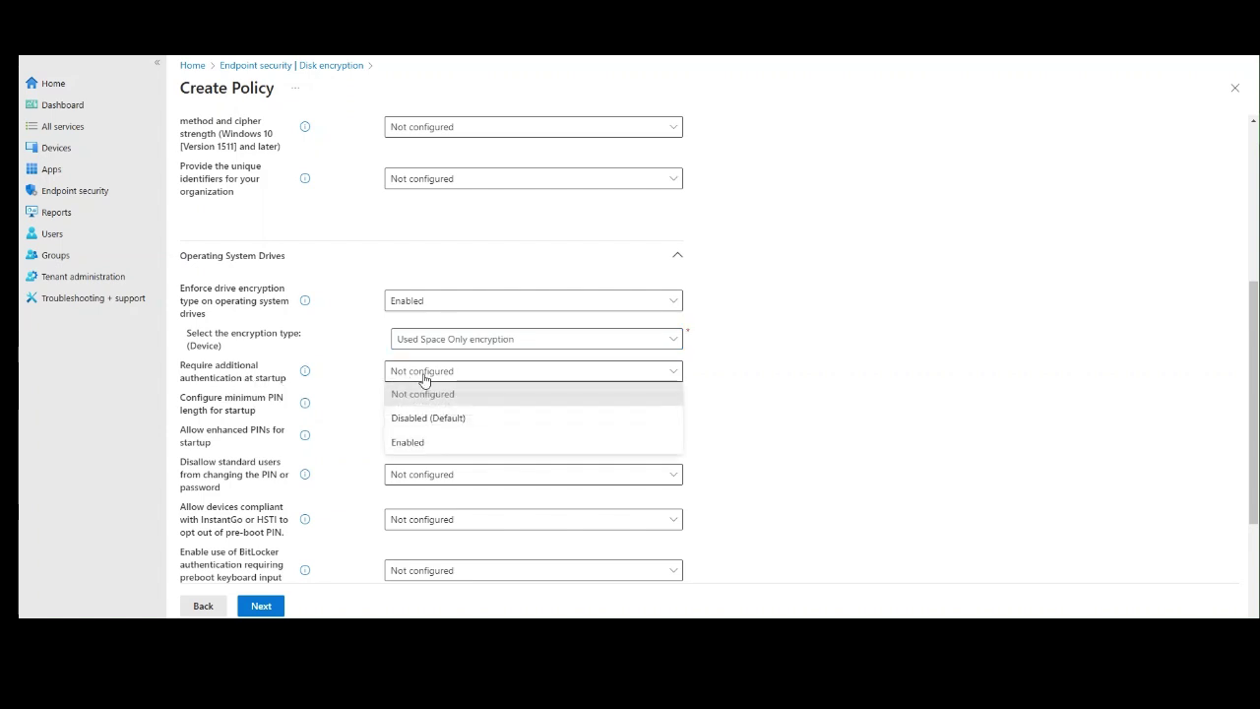
{"action": "left_click", "coordinate": [421, 445]}
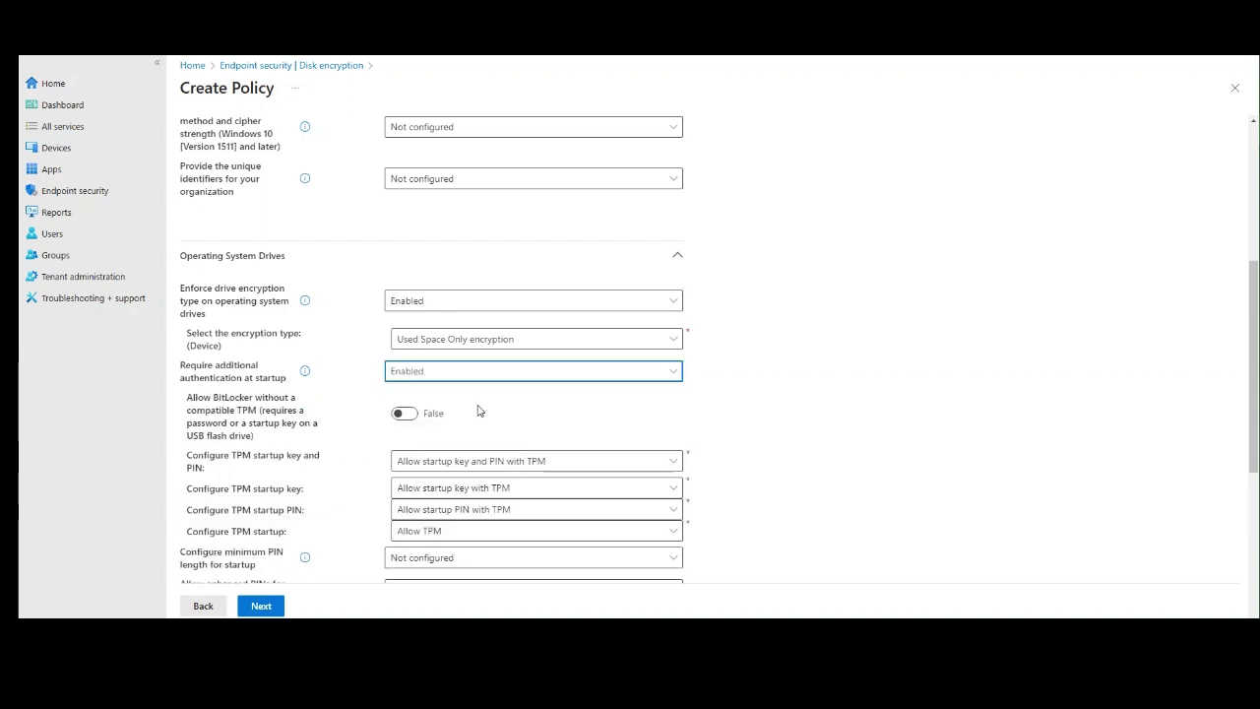
{"action": "scroll", "coordinate": [480, 411], "scroll_direction": "down", "scroll_amount": 1}
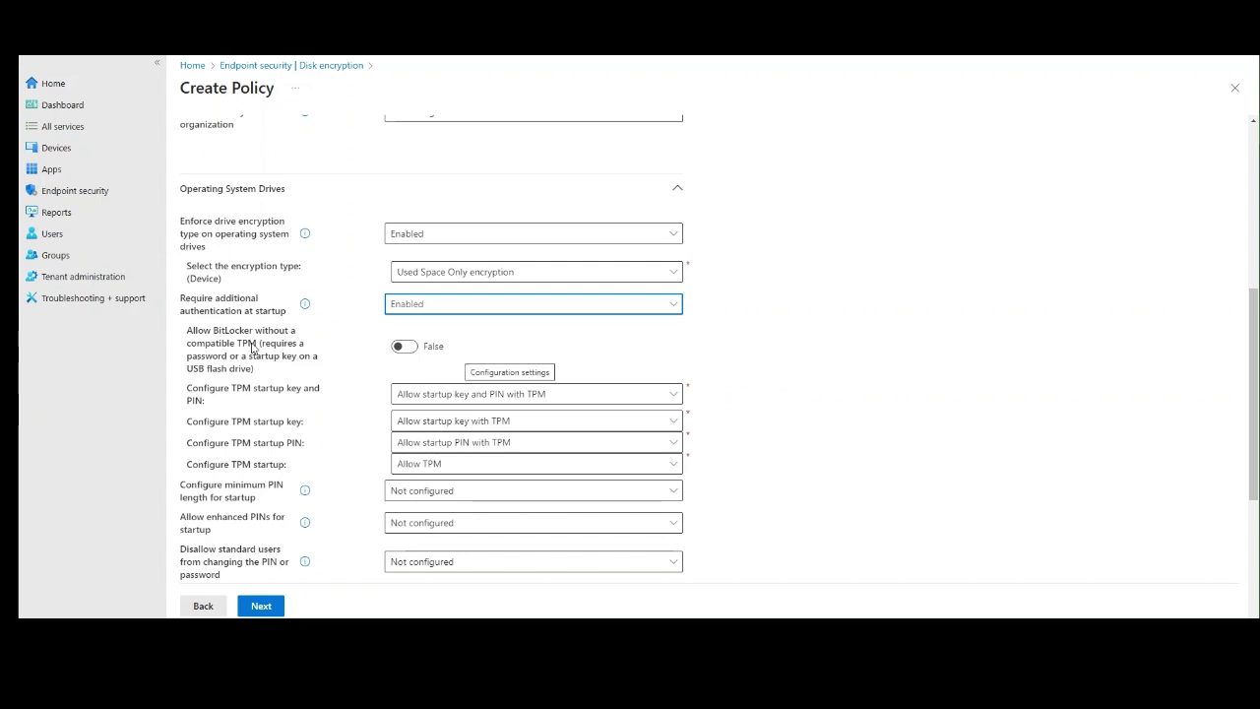
{"action": "double_click", "coordinate": [208, 334]}
{"action": "left_click_drag", "start_coordinate": [248, 340], "coordinate": [254, 334]}
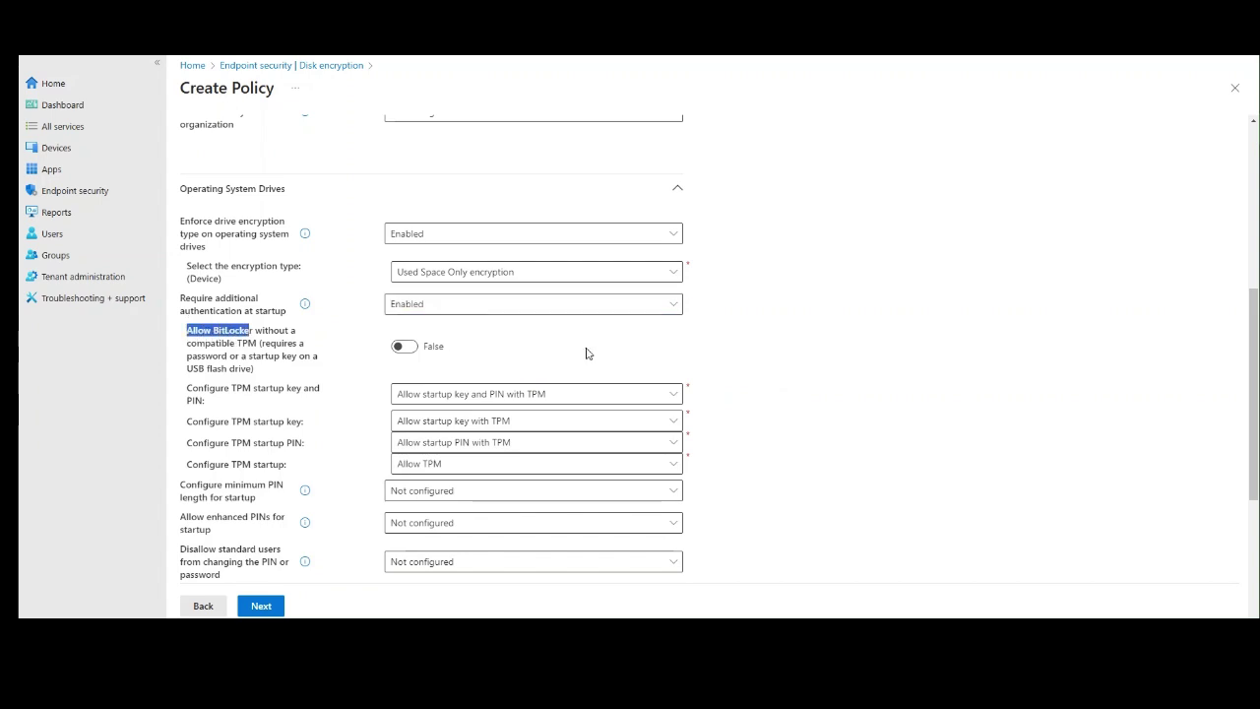
{"action": "left_click", "coordinate": [756, 347]}
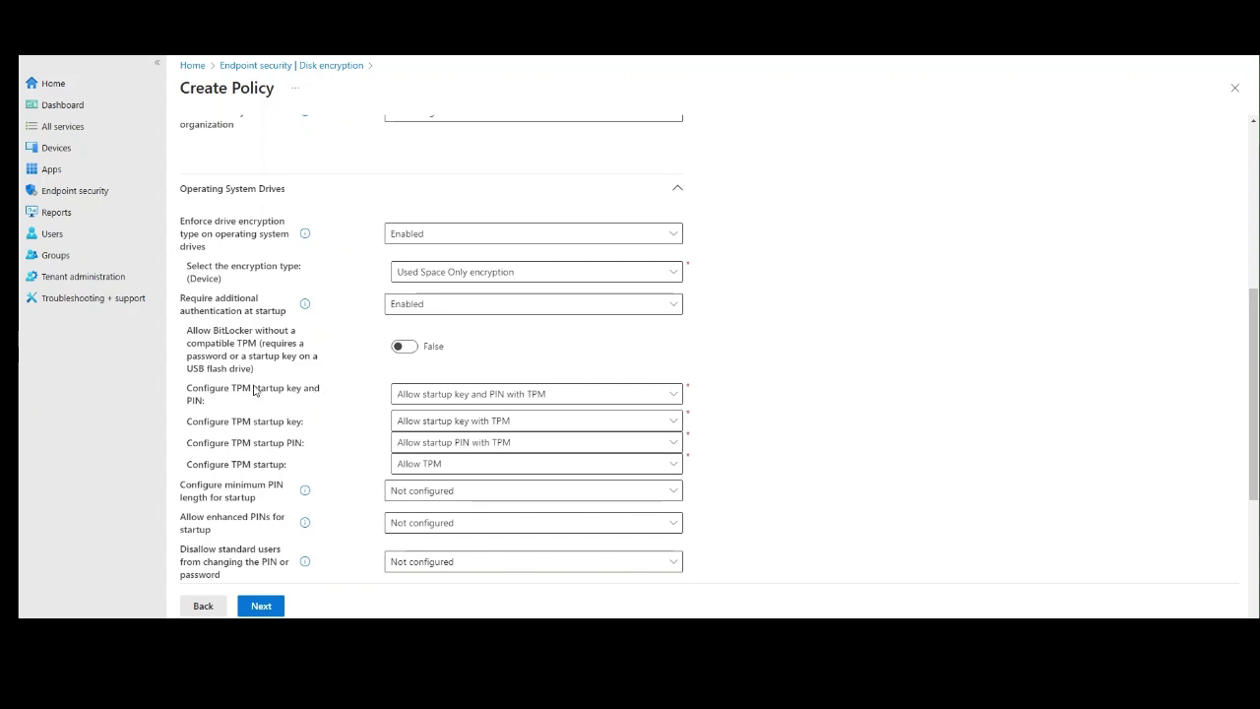
View the available choices for the TPM startup key and PIN setting and for the TPM startup key setting
{"action": "left_click_drag", "start_coordinate": [264, 391], "coordinate": [224, 390]}
{"action": "scroll", "coordinate": [344, 401], "scroll_direction": "down", "scroll_amount": 1}
{"action": "left_click", "coordinate": [438, 327]}
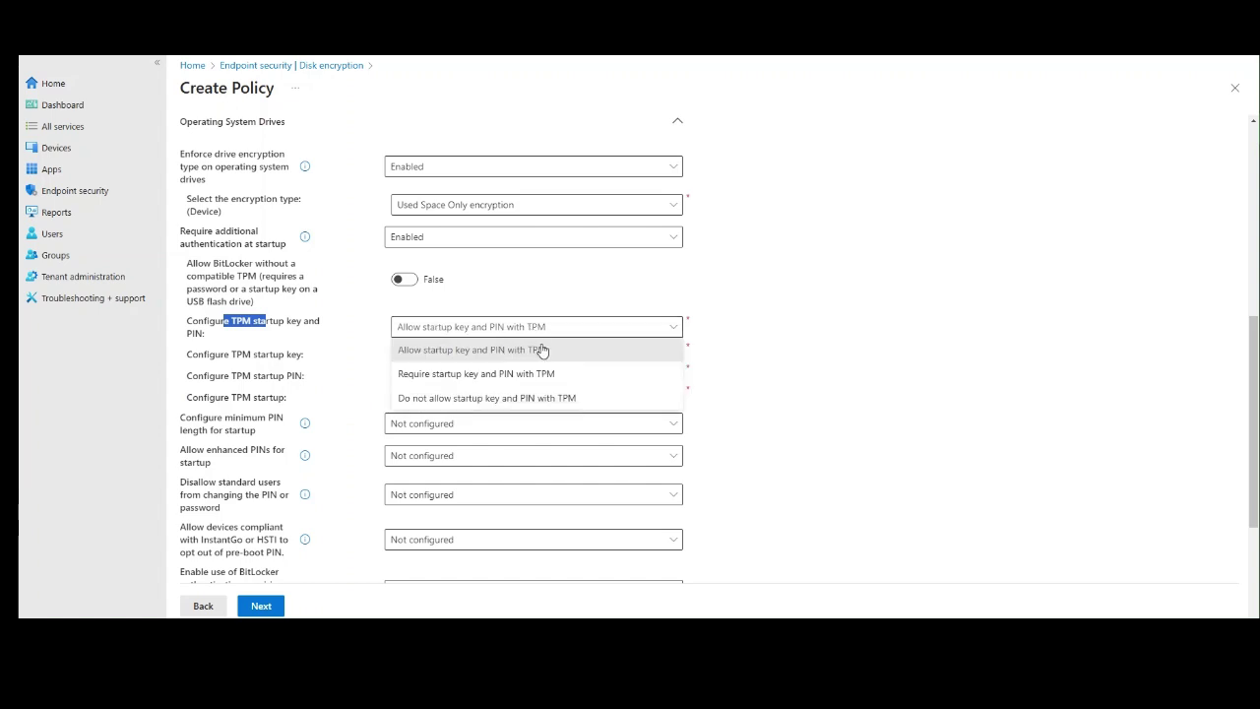
{"action": "left_click", "coordinate": [796, 352]}
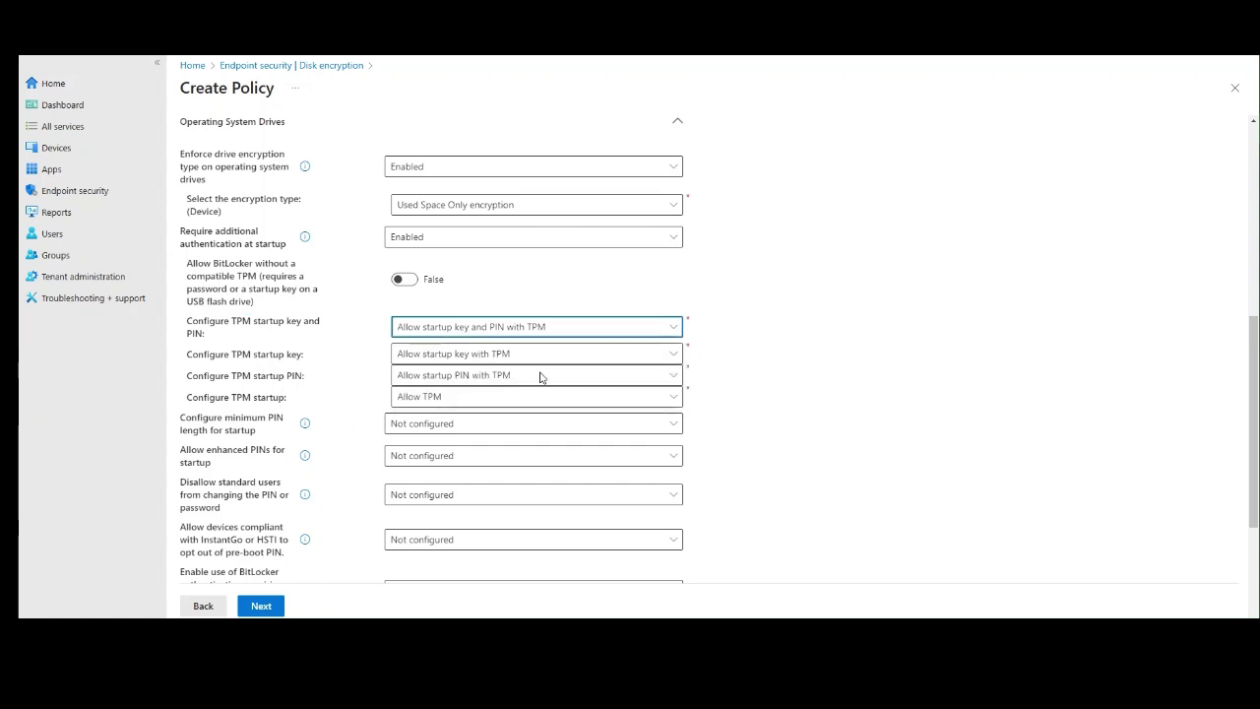
{"action": "left_click", "coordinate": [451, 355]}
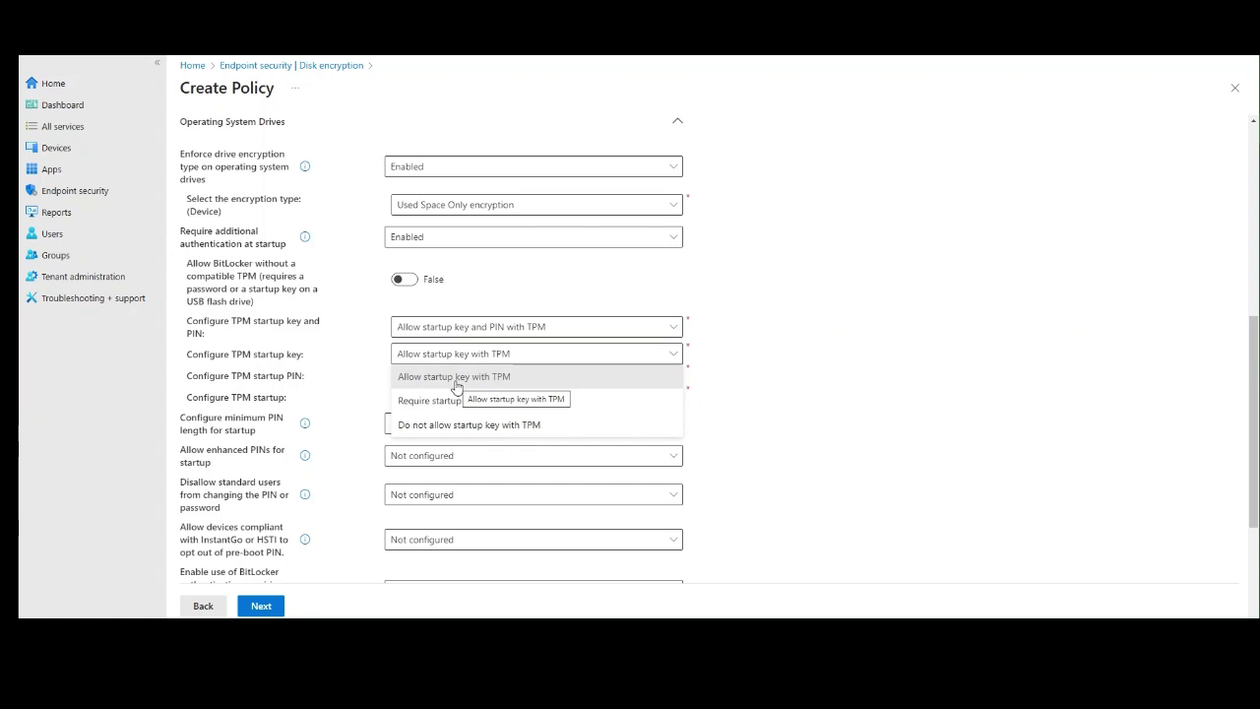
{"action": "left_click", "coordinate": [512, 332]}
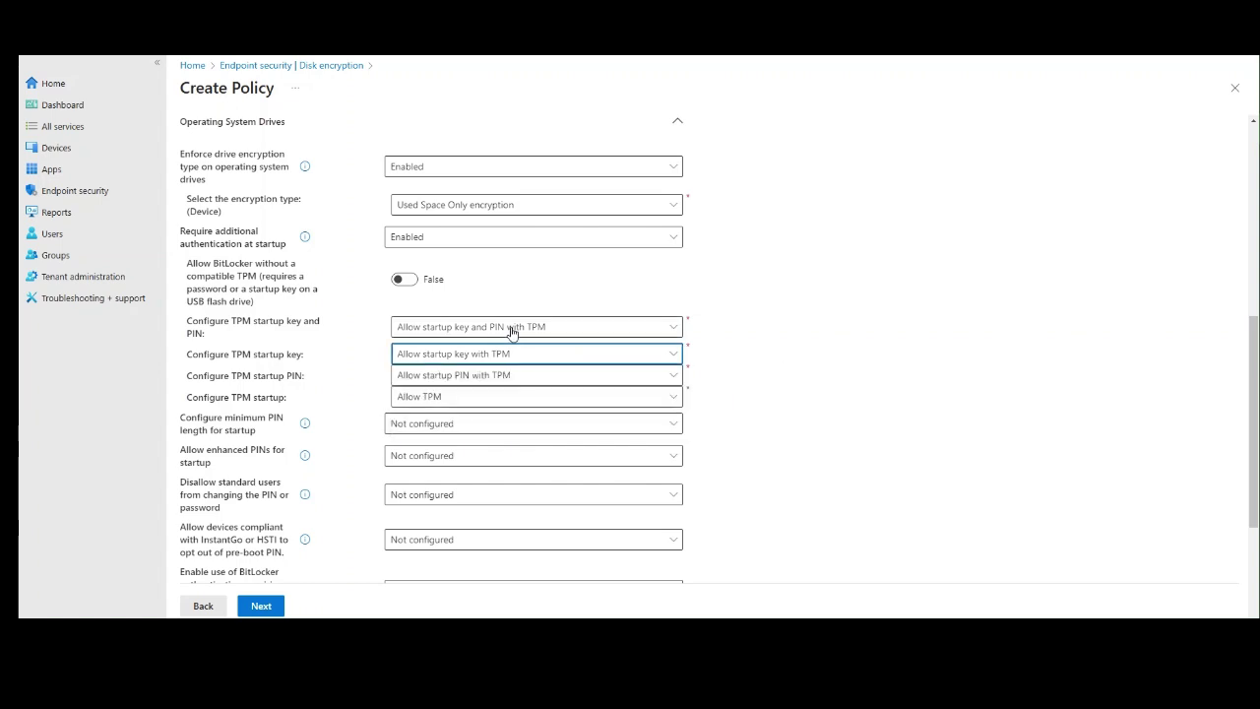
Set TPM startup key and PIN to Do not allow startup key and PIN with TPM, and TPM startup PIN to Do not allow startup PIN with TPM
{"action": "left_click", "coordinate": [512, 332]}
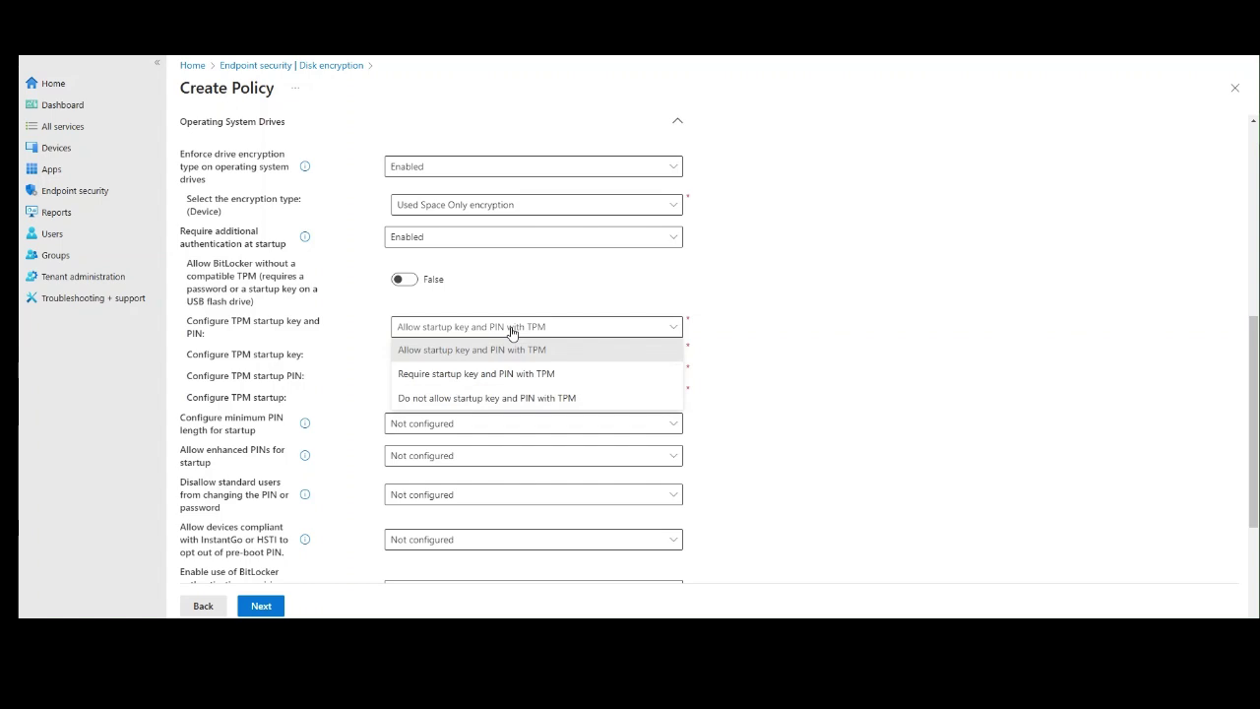
{"action": "left_click", "coordinate": [494, 399]}
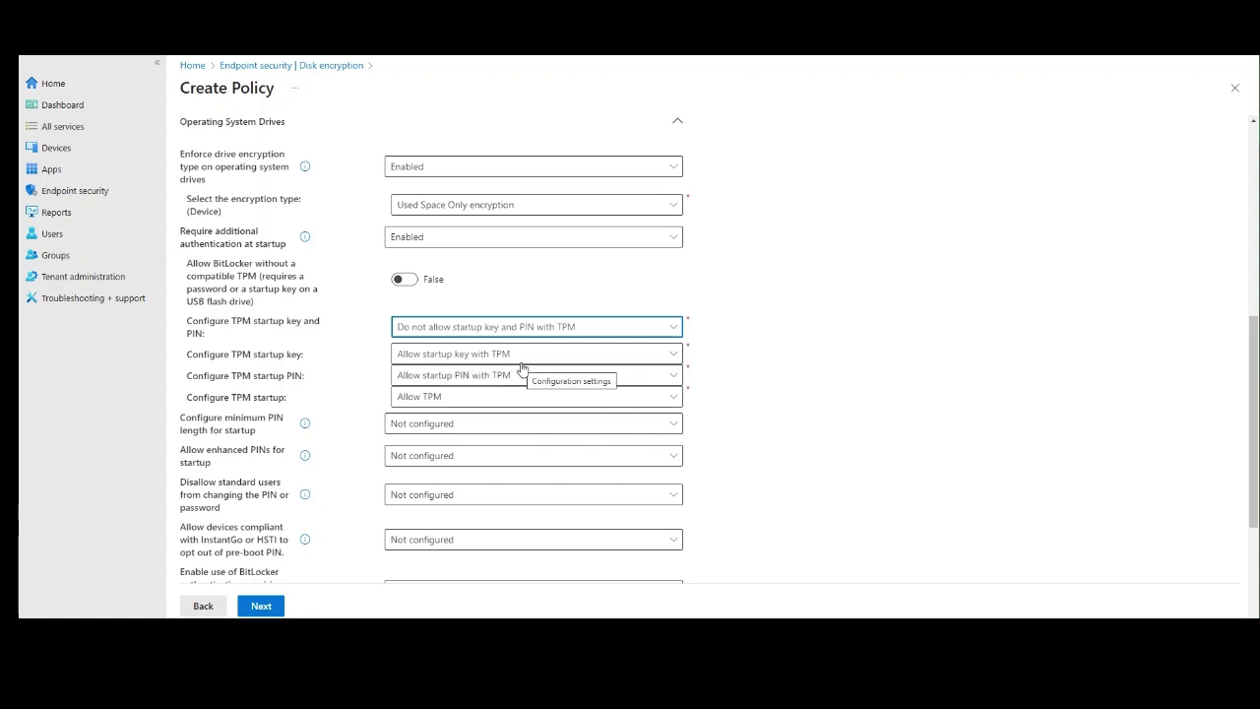
{"action": "left_click", "coordinate": [502, 378]}
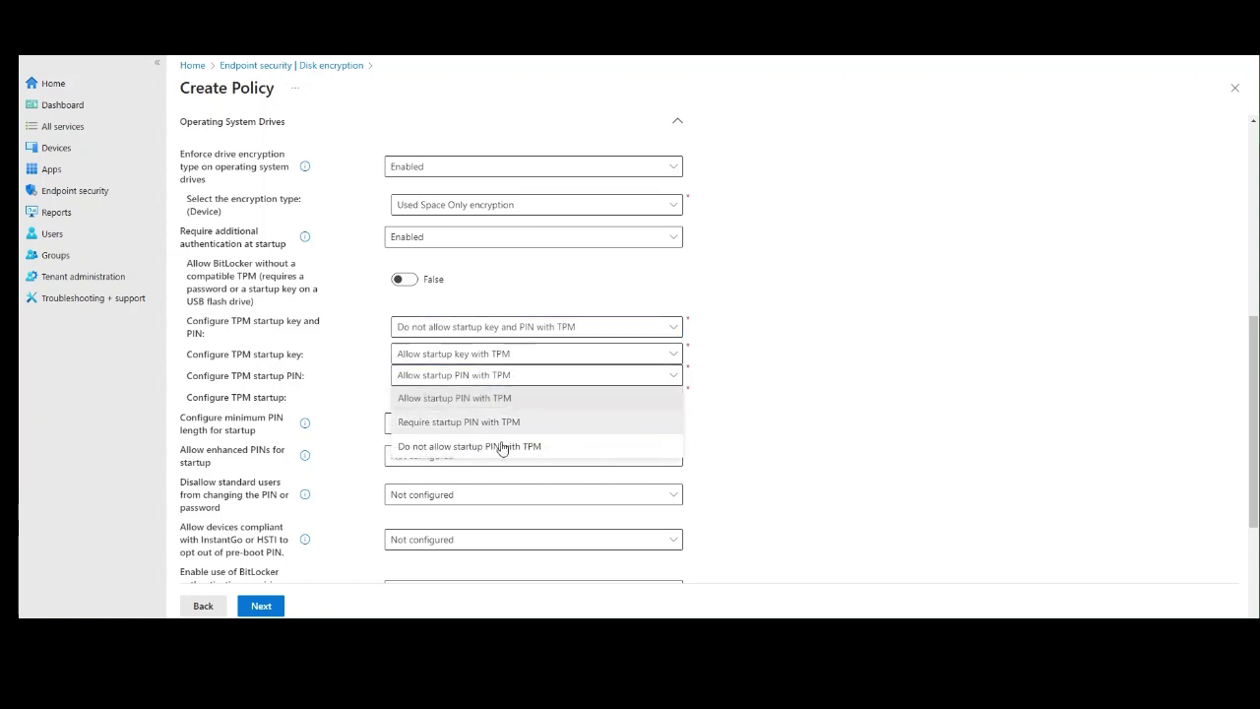
{"action": "left_click", "coordinate": [488, 446]}
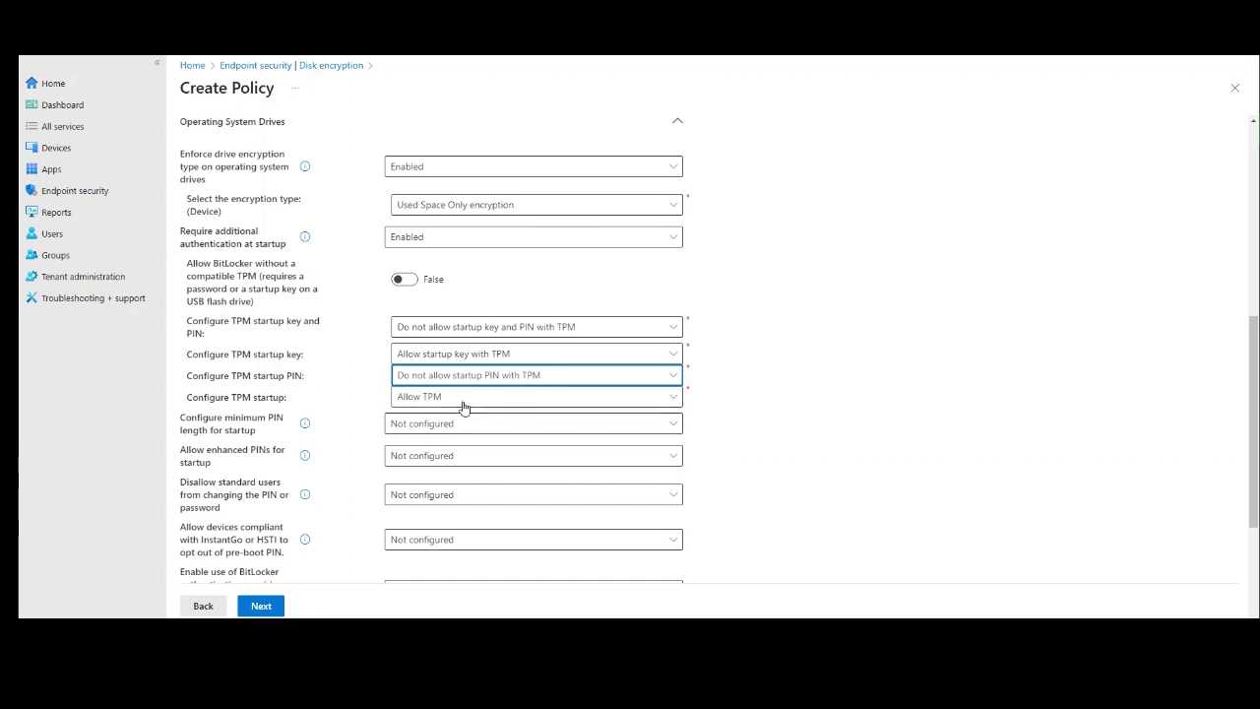
Keep TPM startup at Allow TPM and set TPM startup key to Do not allow startup key with TPM
{"action": "left_click", "coordinate": [463, 405]}
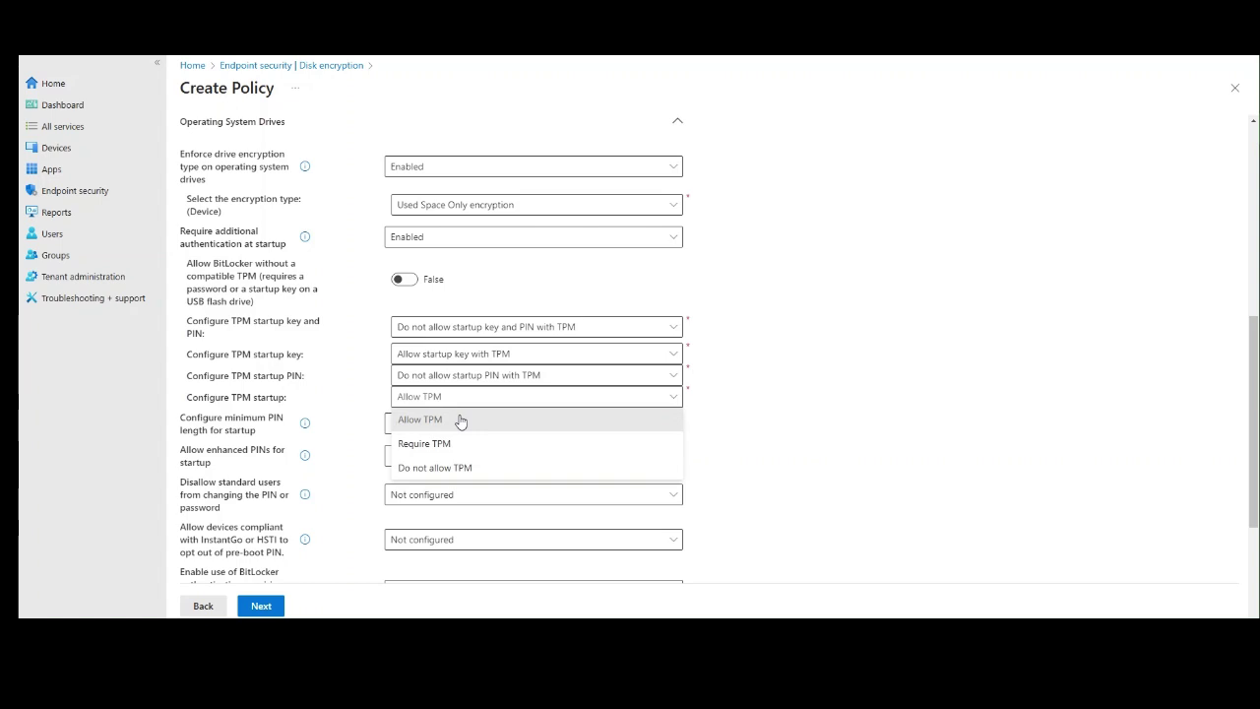
{"action": "left_click", "coordinate": [456, 420]}
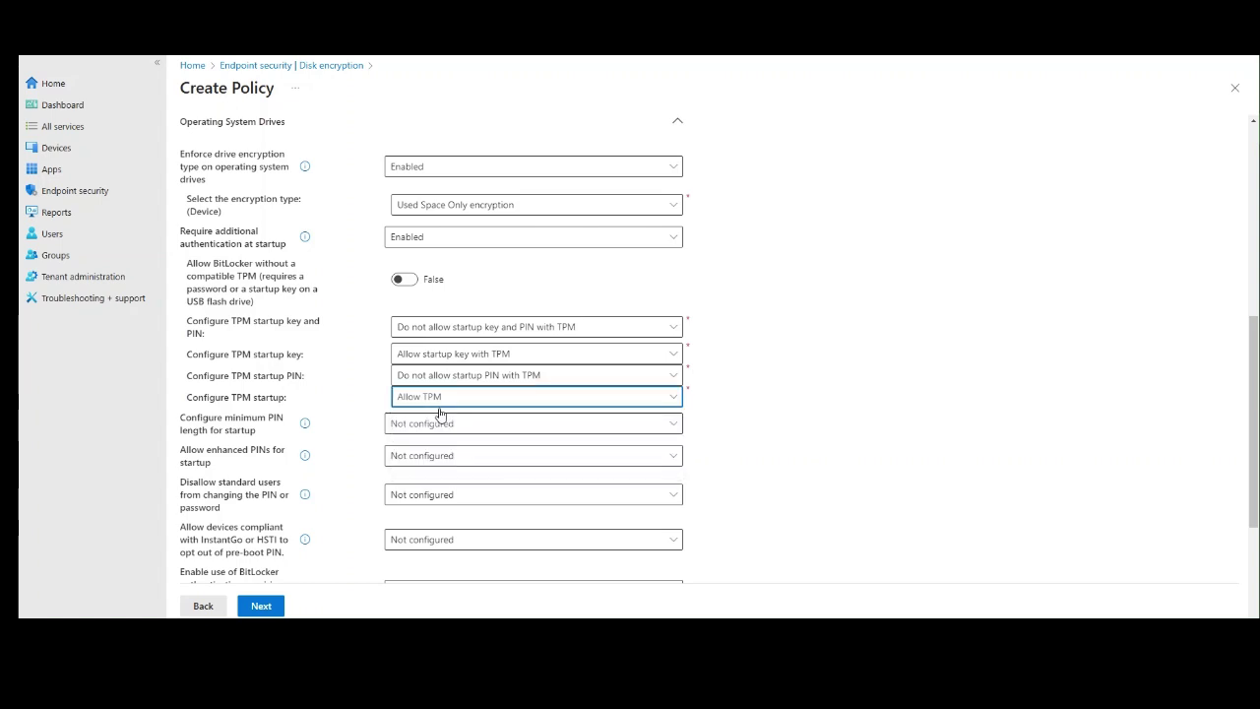
{"action": "left_click", "coordinate": [474, 357]}
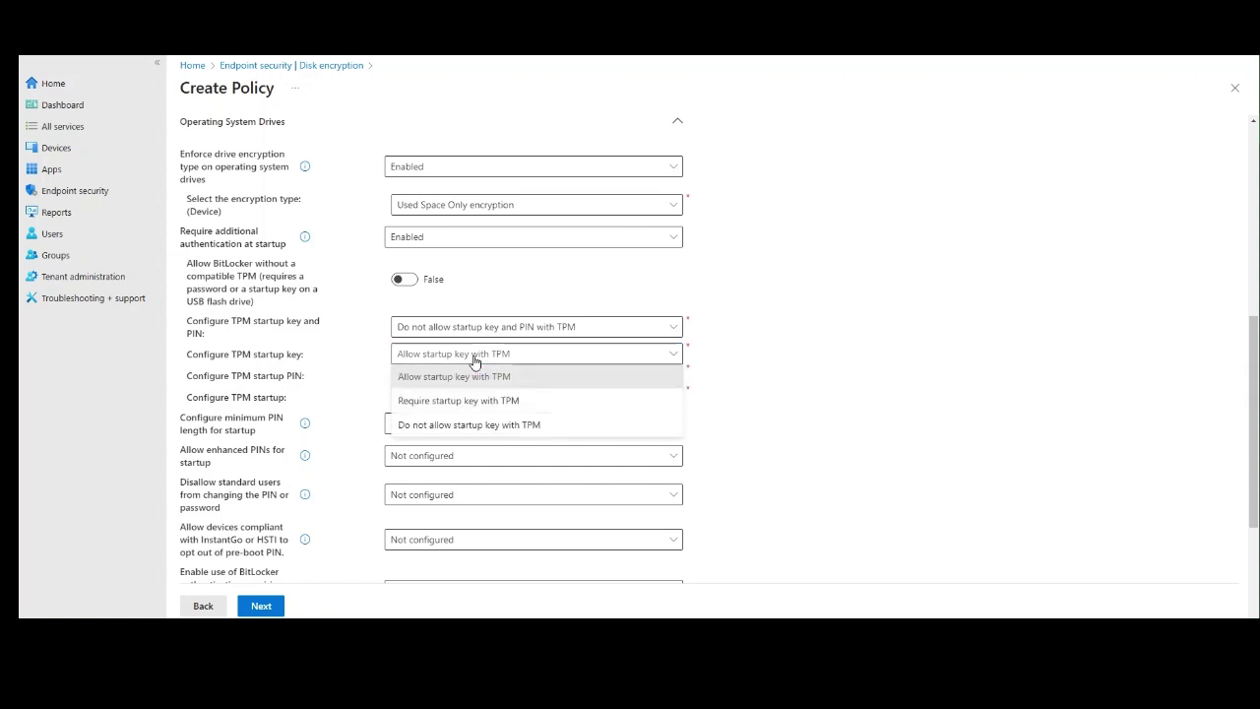
{"action": "left_click", "coordinate": [483, 425]}
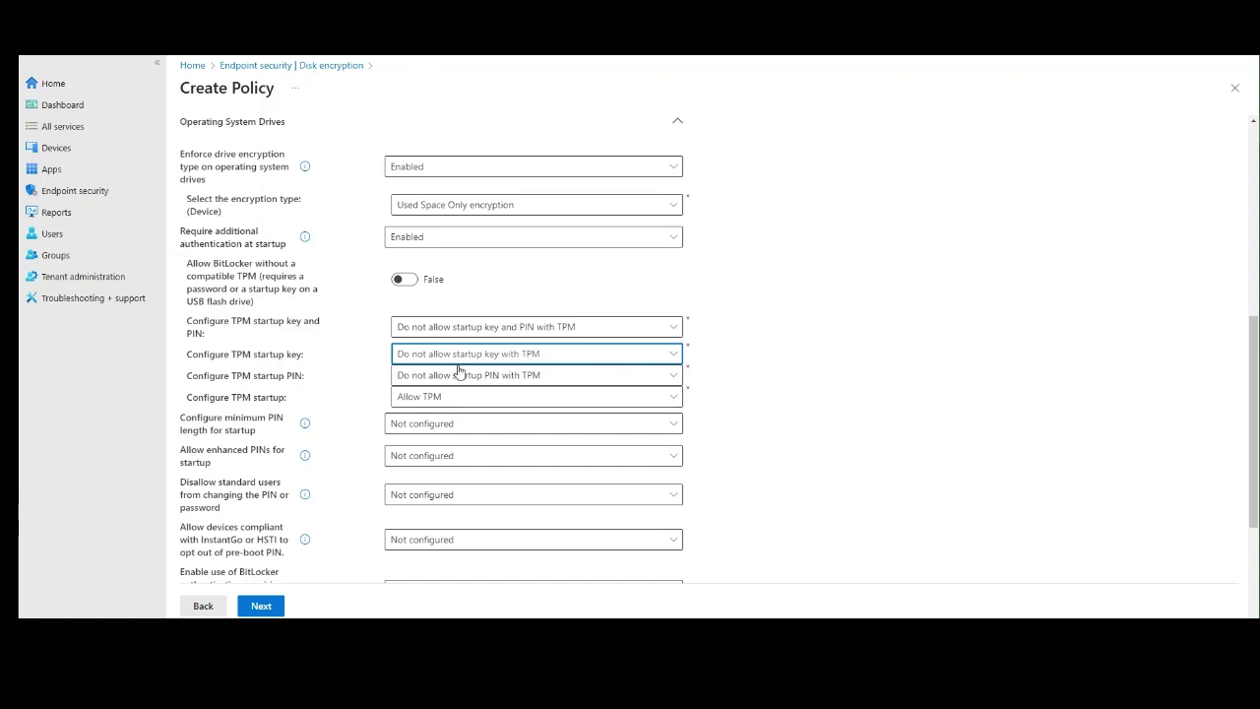
{"action": "left_click", "coordinate": [405, 354]}
{"action": "left_click", "coordinate": [415, 346]}
{"action": "left_click", "coordinate": [512, 328]}
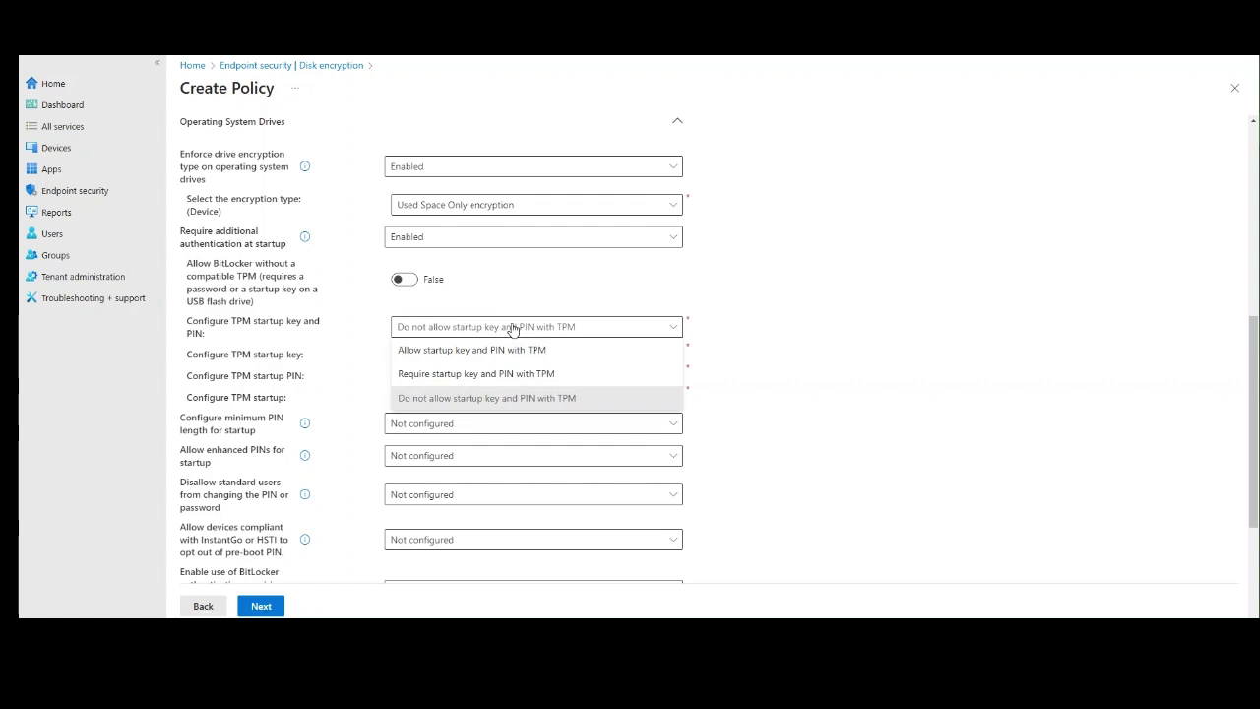
{"action": "left_click", "coordinate": [853, 323]}
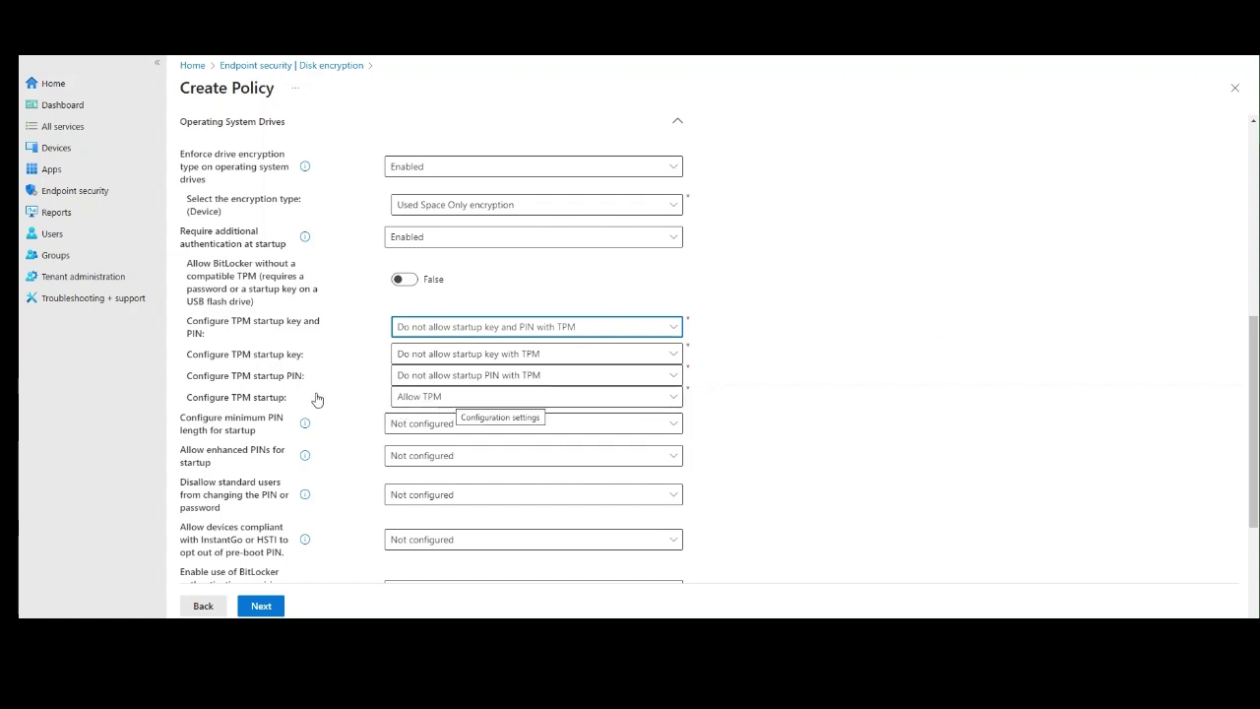
Enable the setting for choosing how BitLocker-protected operating system drives can be recovered
{"action": "scroll", "coordinate": [373, 397], "scroll_direction": "down", "scroll_amount": 1}
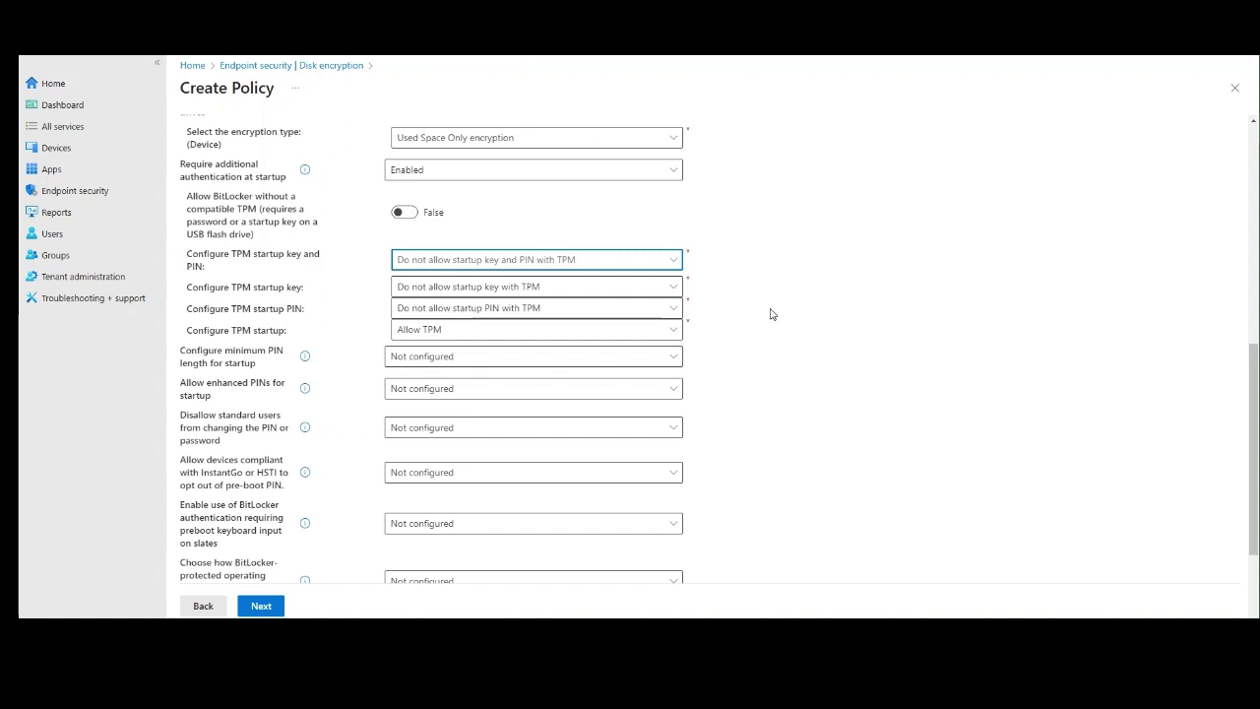
{"action": "scroll", "coordinate": [748, 326], "scroll_direction": "down", "scroll_amount": 1}
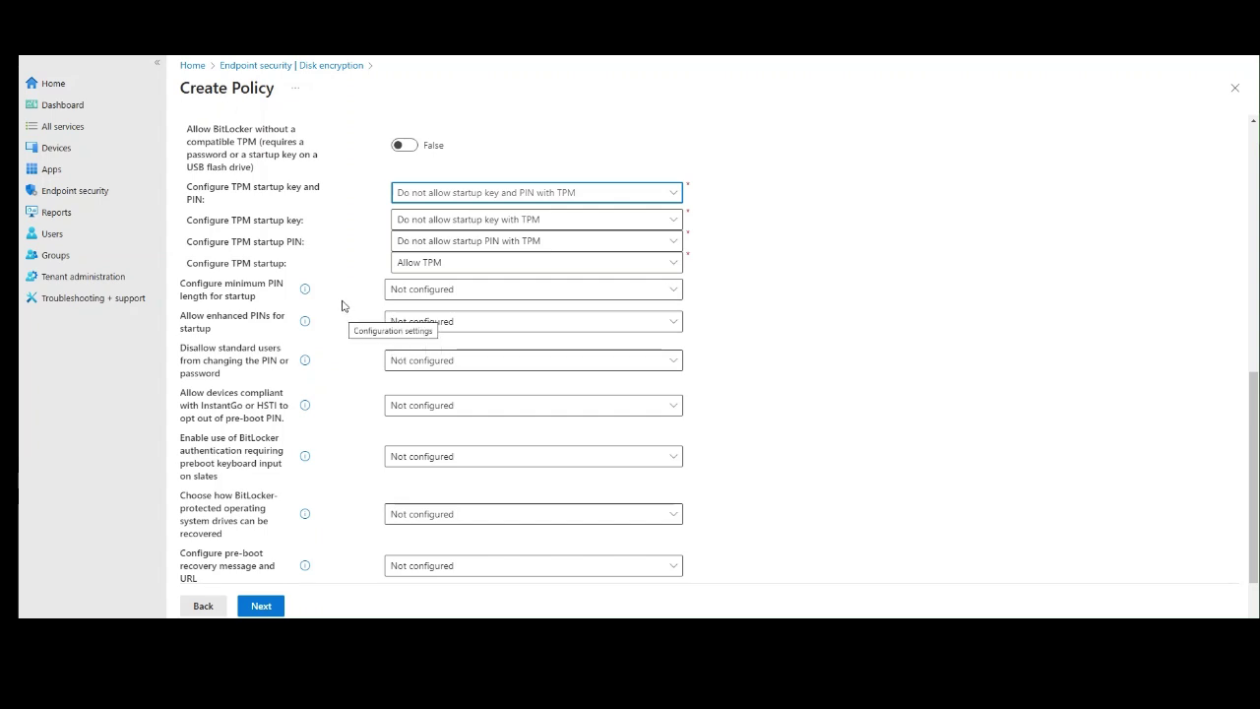
{"action": "scroll", "coordinate": [343, 306], "scroll_direction": "down", "scroll_amount": 2}
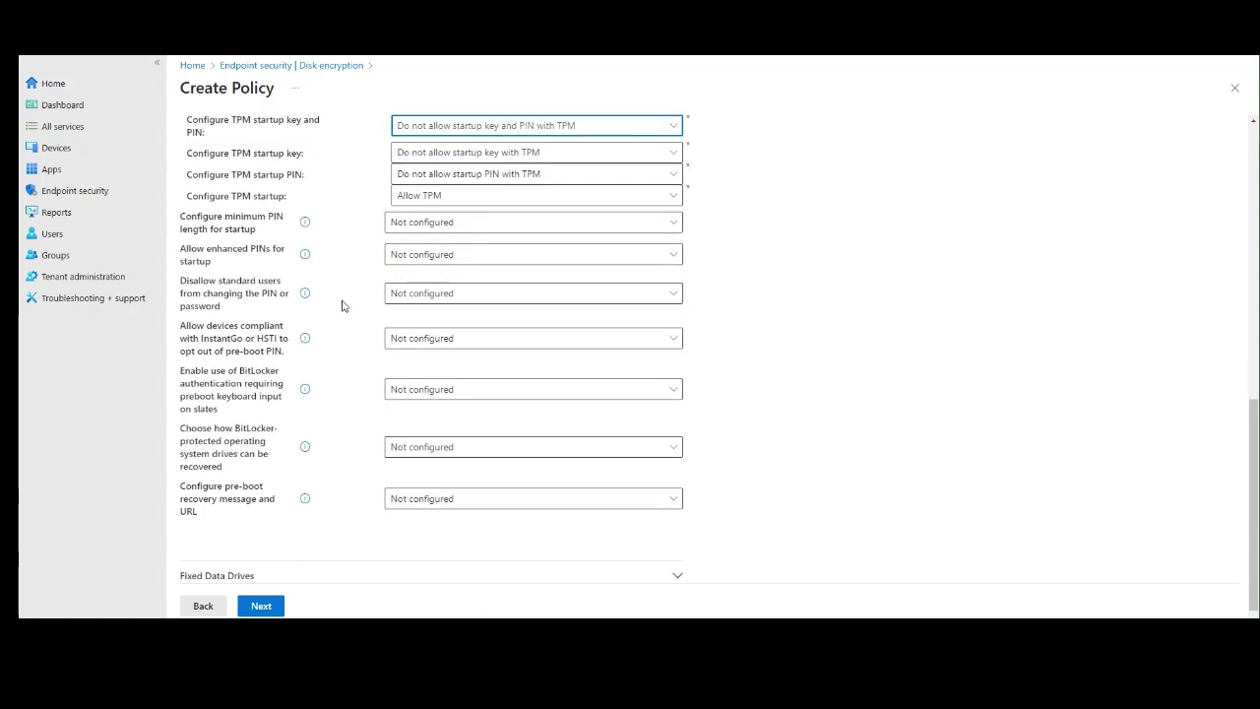
{"action": "scroll", "coordinate": [342, 306], "scroll_direction": "down", "scroll_amount": 1}
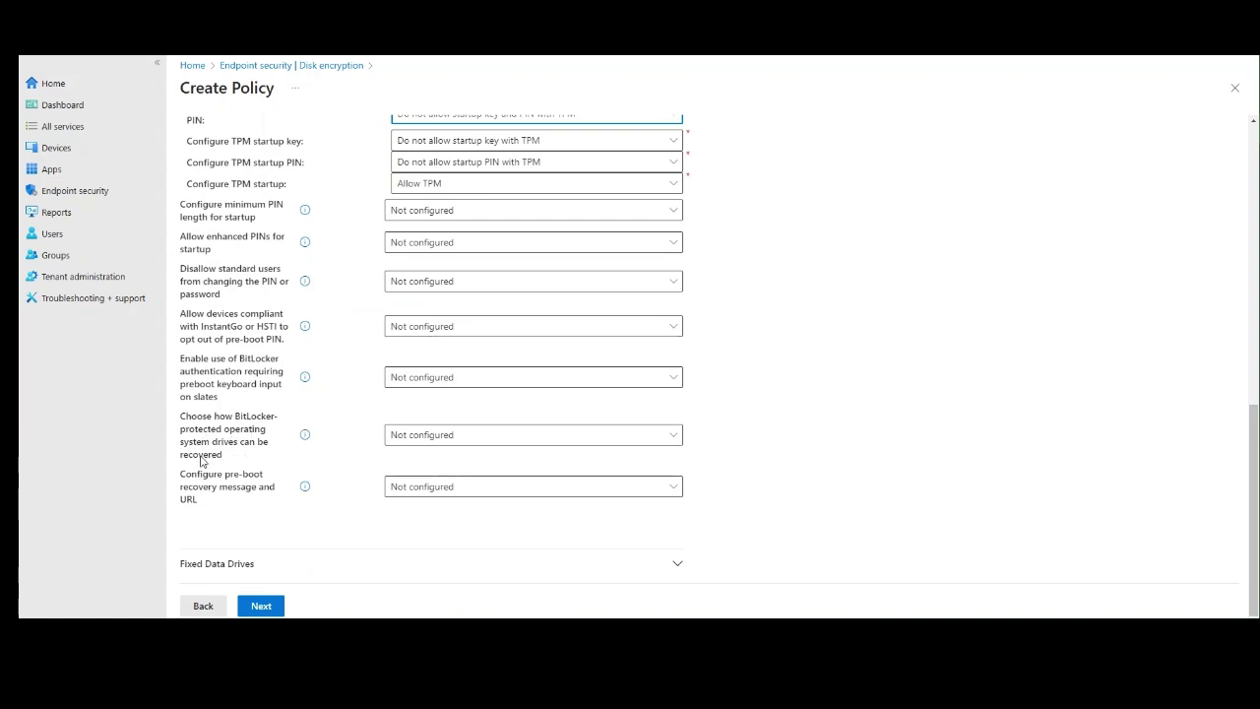
{"action": "left_click", "coordinate": [421, 439]}
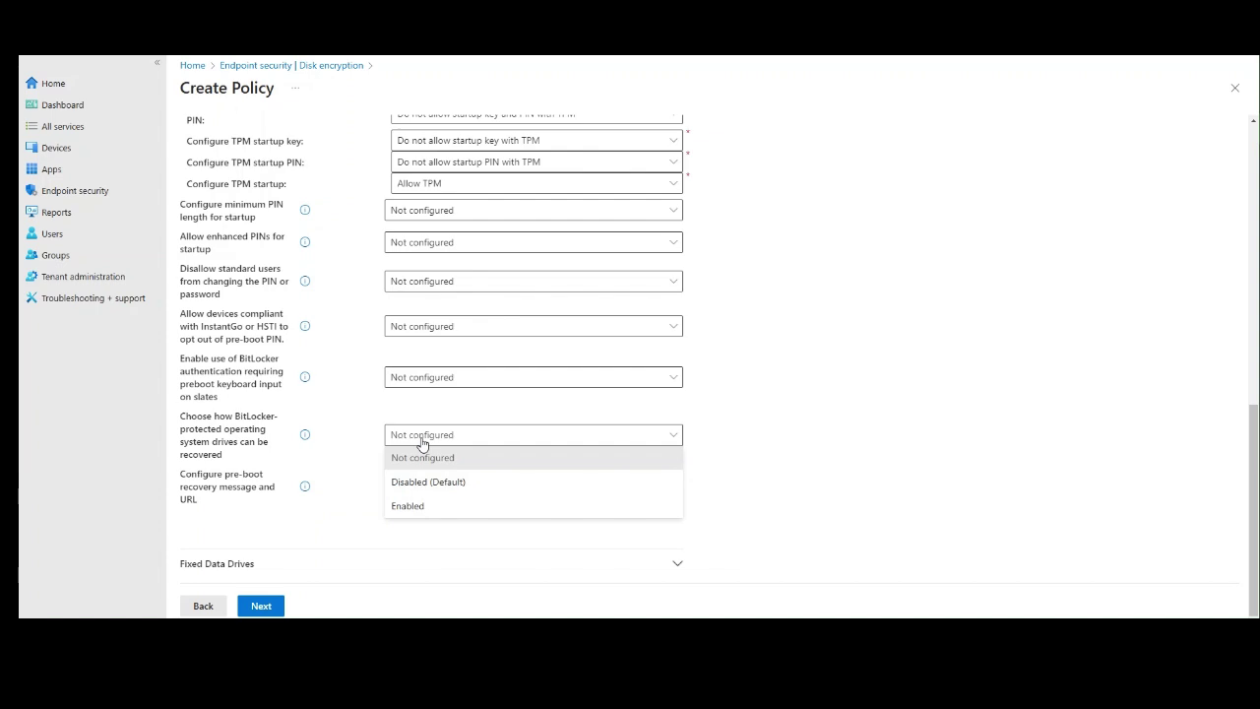
{"action": "left_click", "coordinate": [422, 507]}
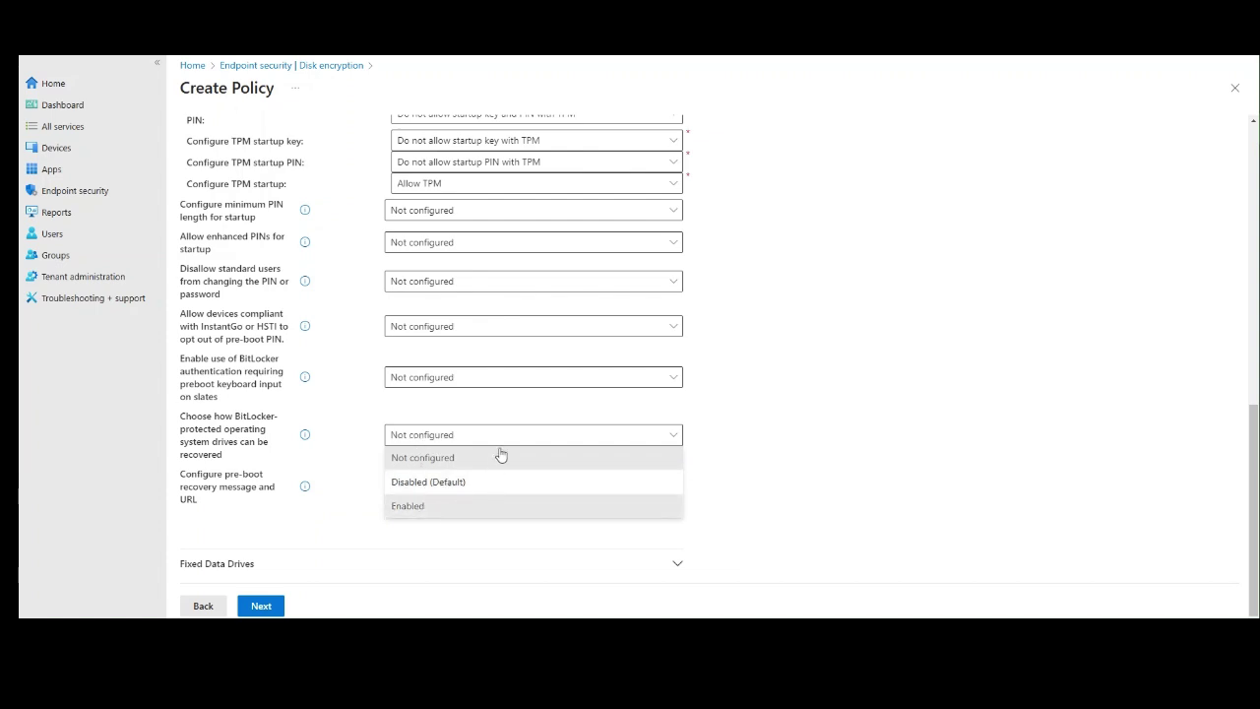
{"action": "scroll", "coordinate": [485, 388], "scroll_direction": "down", "scroll_amount": 2}
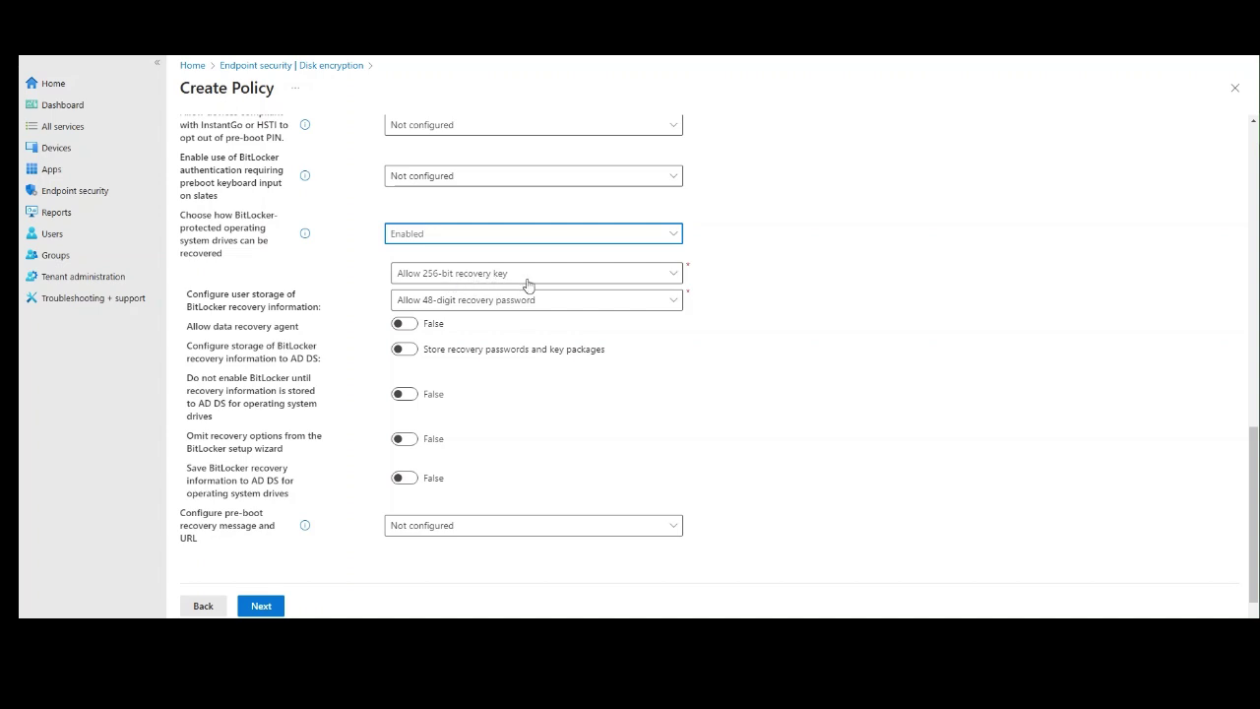
Switch AD DS recovery storage to Store recovery passwords only, then return it to Store recovery passwords and key packages
{"action": "left_click", "coordinate": [408, 351]}
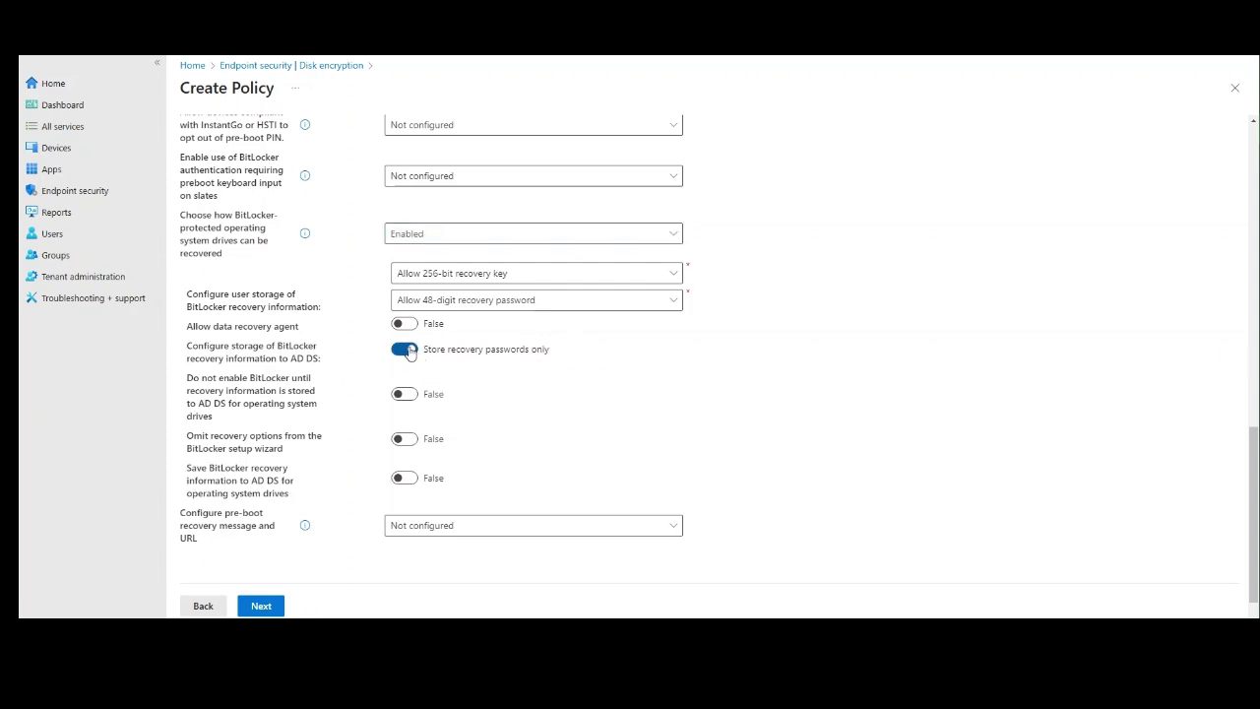
{"action": "left_click", "coordinate": [402, 352]}
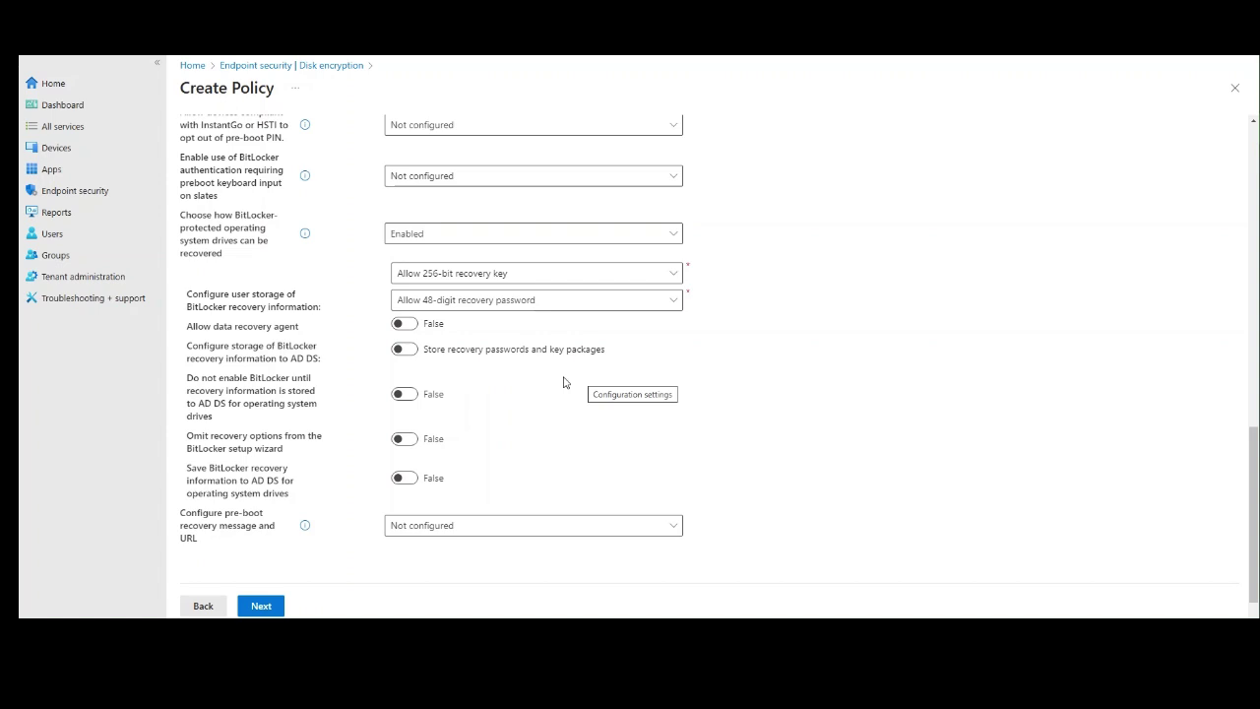
{"action": "scroll", "coordinate": [564, 382], "scroll_direction": "down", "scroll_amount": 1}
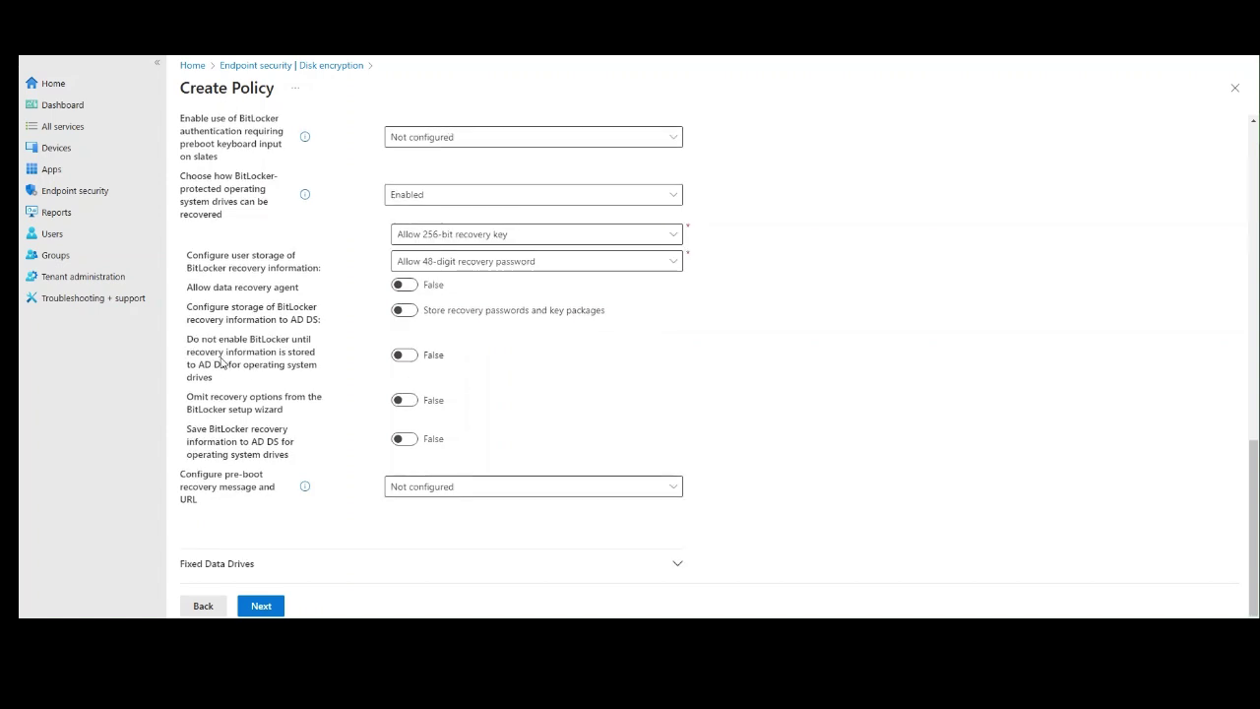
{"action": "left_click_drag", "start_coordinate": [187, 339], "coordinate": [236, 386]}
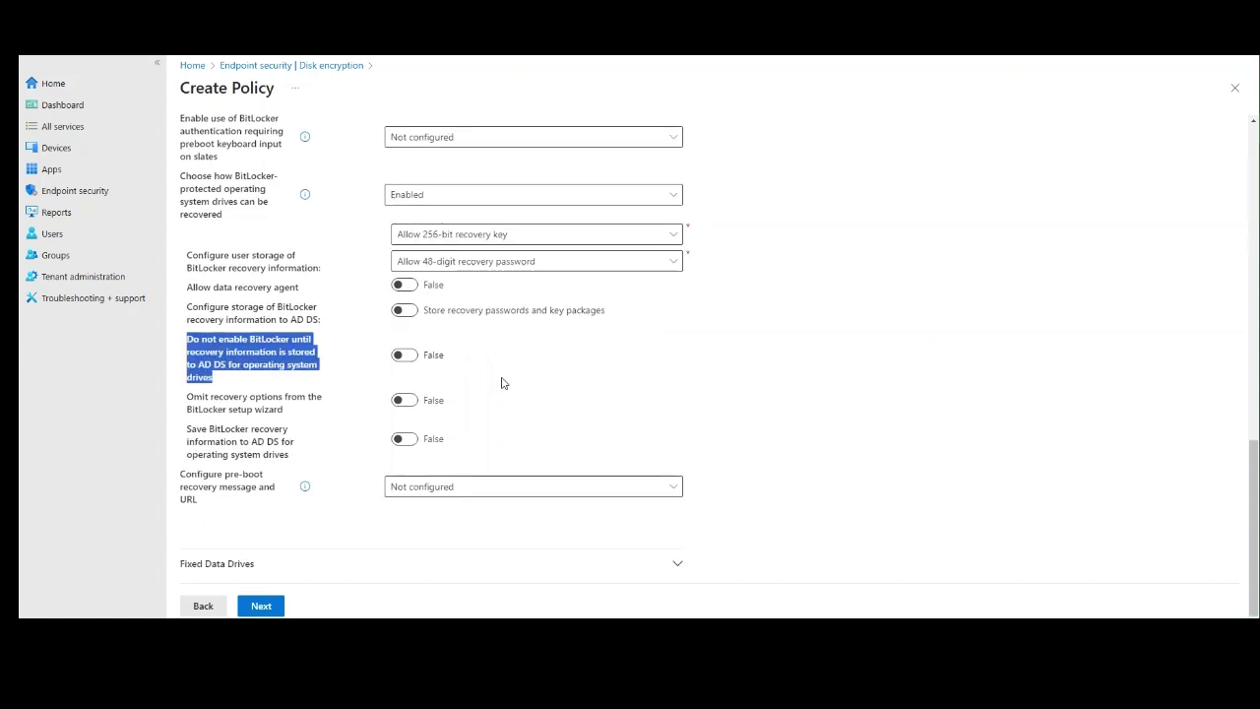
{"action": "left_click", "coordinate": [871, 320]}
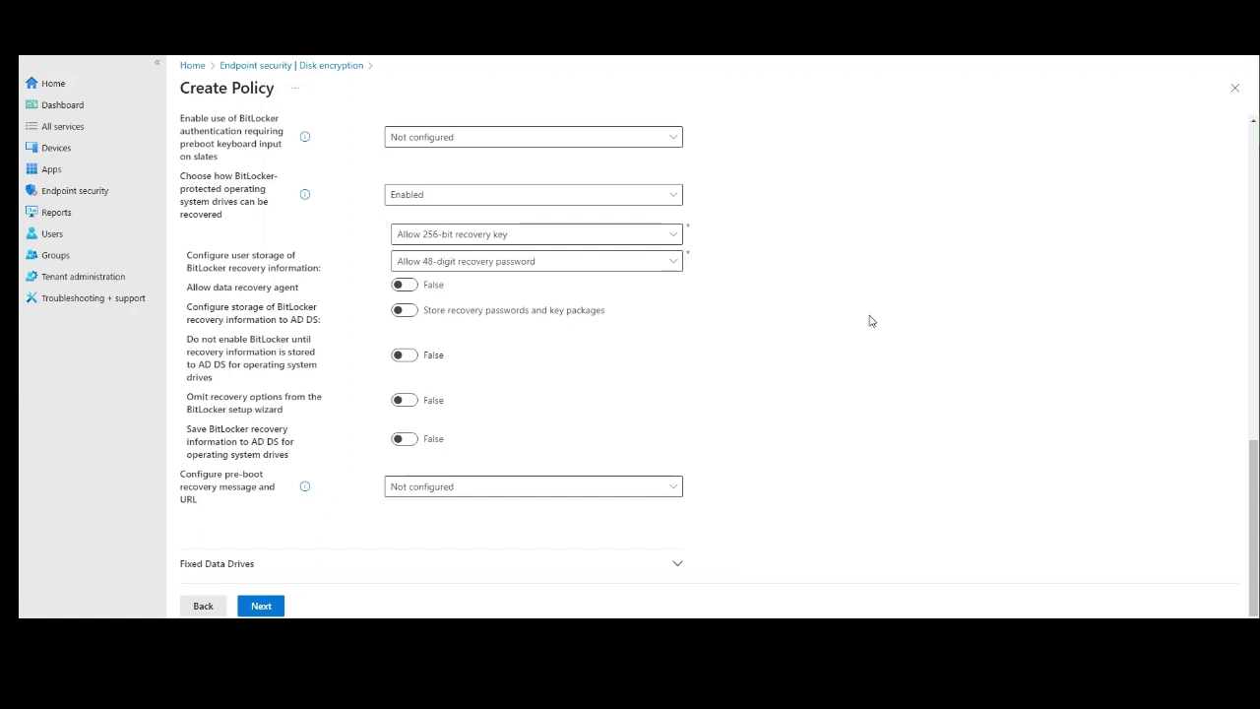
For operating system drives, require AD DS recovery storage before enabling BitLocker, omit setup wizard recovery options and save recovery information to AD DS, all set to True
{"action": "left_click", "coordinate": [402, 356]}
{"action": "left_click", "coordinate": [405, 401]}
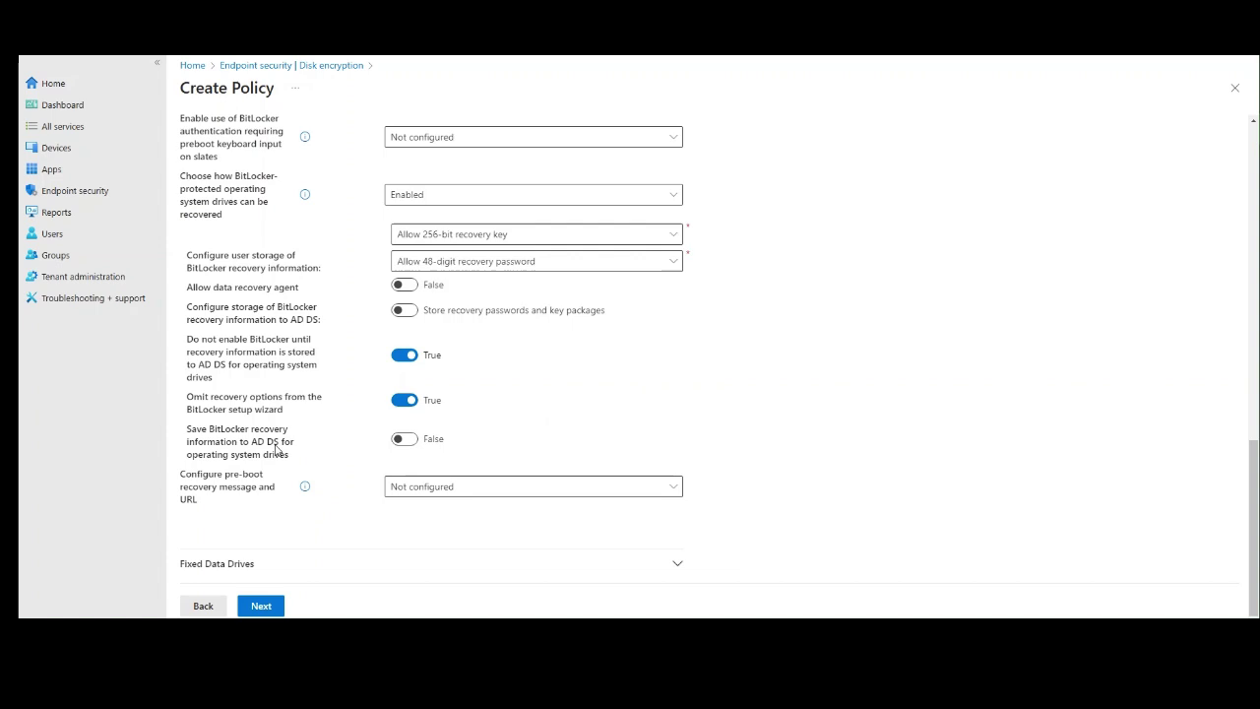
{"action": "left_click", "coordinate": [403, 439]}
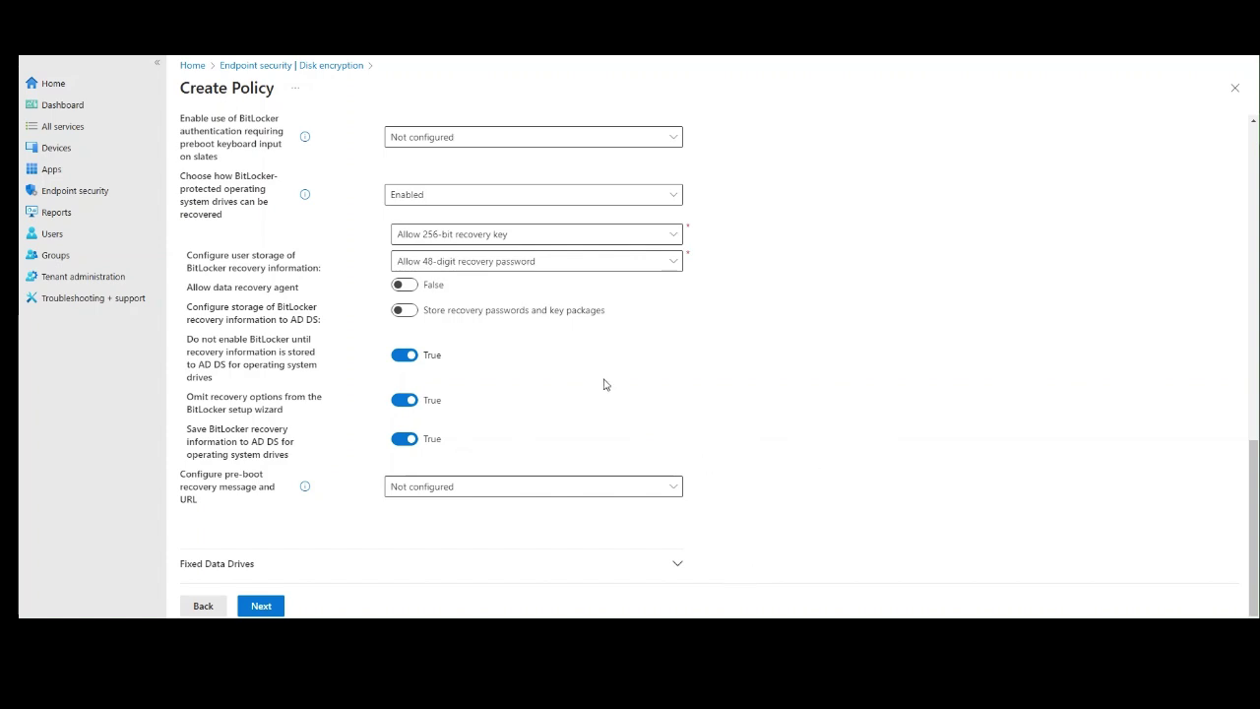
{"action": "scroll", "coordinate": [631, 408], "scroll_direction": "up", "scroll_amount": 2}
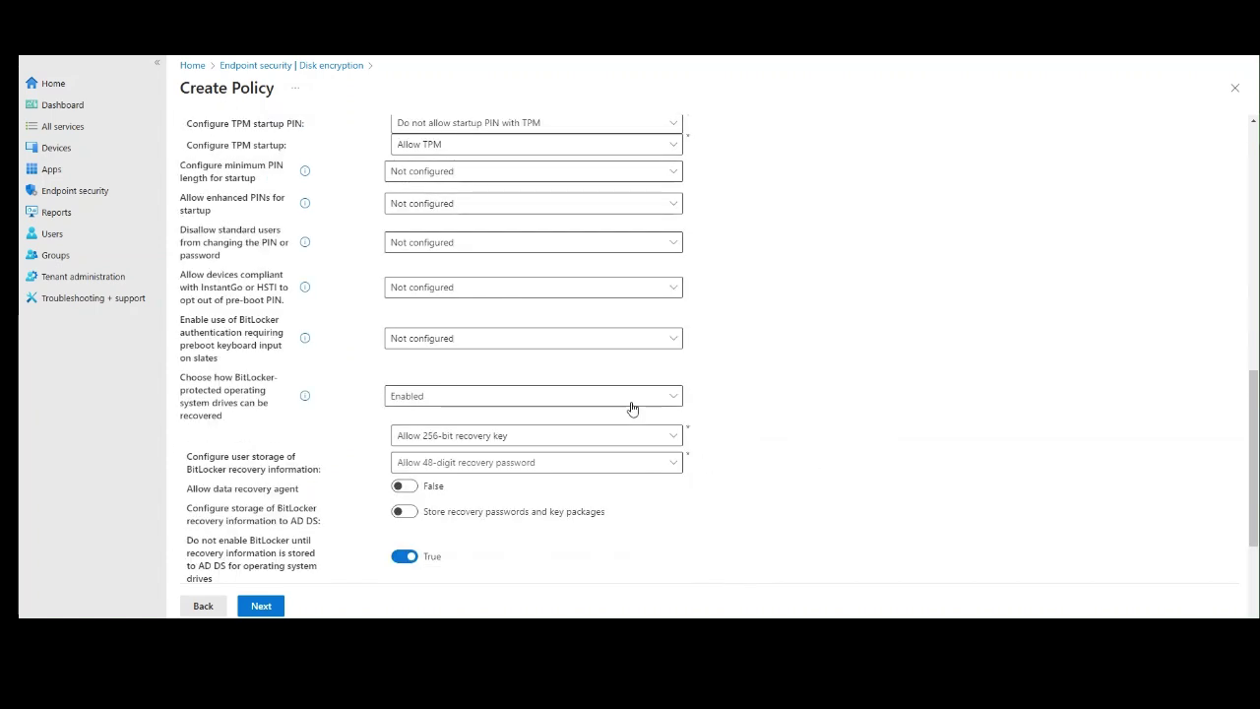
{"action": "scroll", "coordinate": [632, 408], "scroll_direction": "down", "scroll_amount": 2}
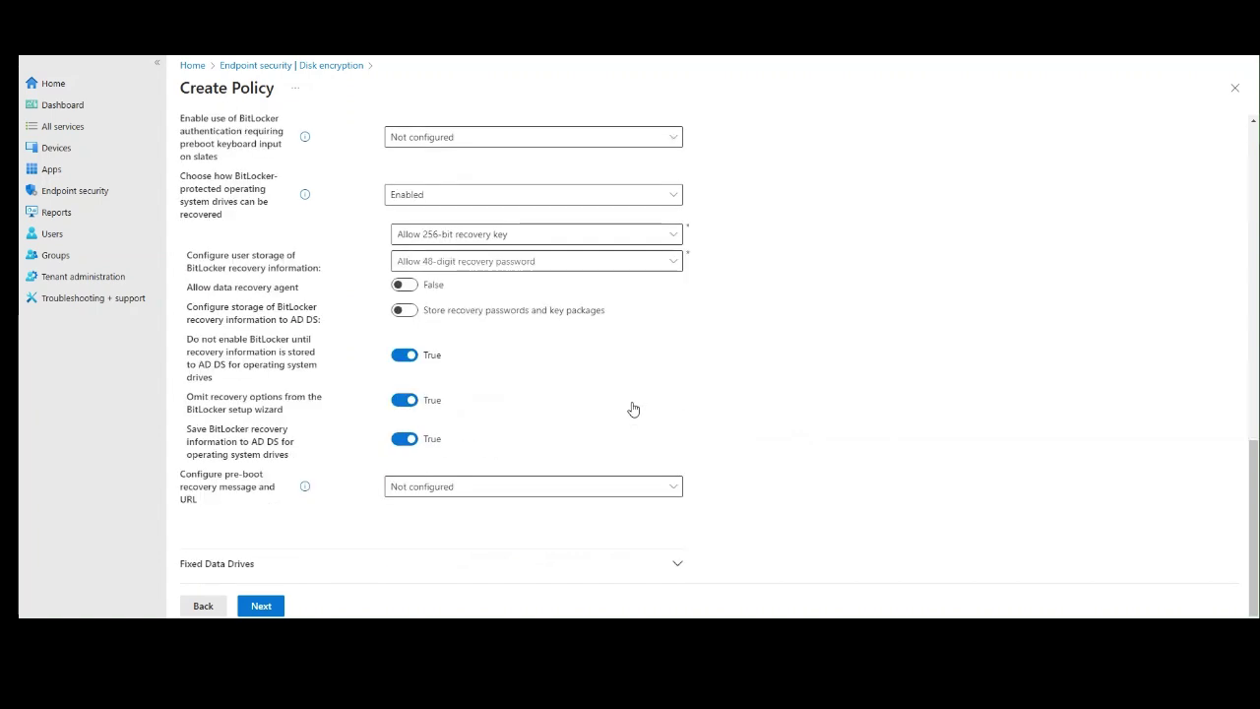
Enable enforced drive encryption type on fixed data drives and set the encryption type to Used Space Only encryption
{"action": "left_click", "coordinate": [677, 567]}
{"action": "scroll", "coordinate": [715, 487], "scroll_direction": "down", "scroll_amount": 2}
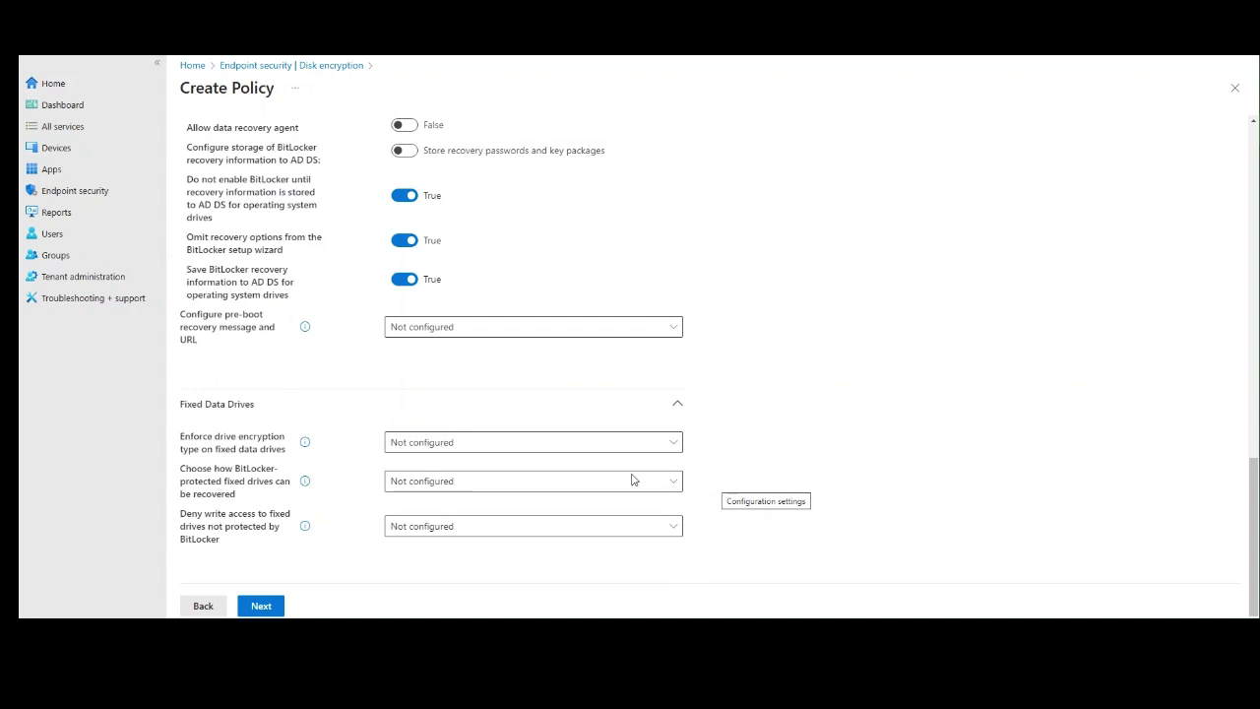
{"action": "left_click", "coordinate": [430, 450]}
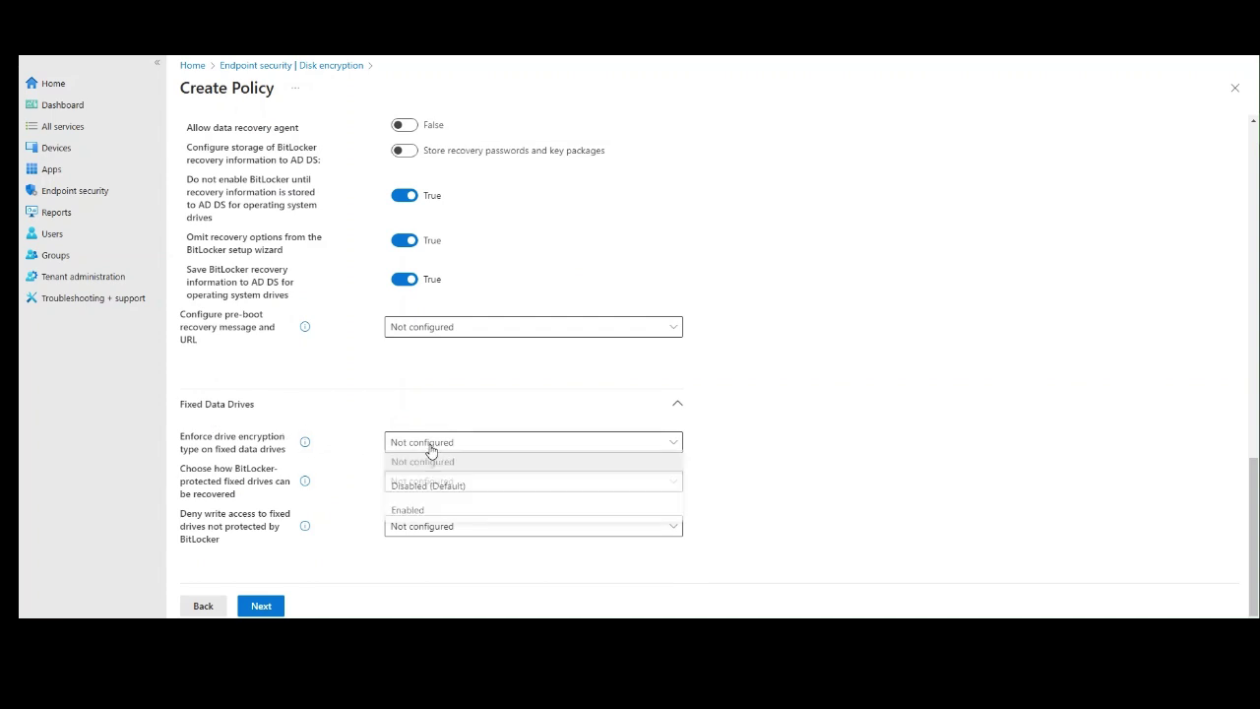
{"action": "left_click", "coordinate": [430, 513]}
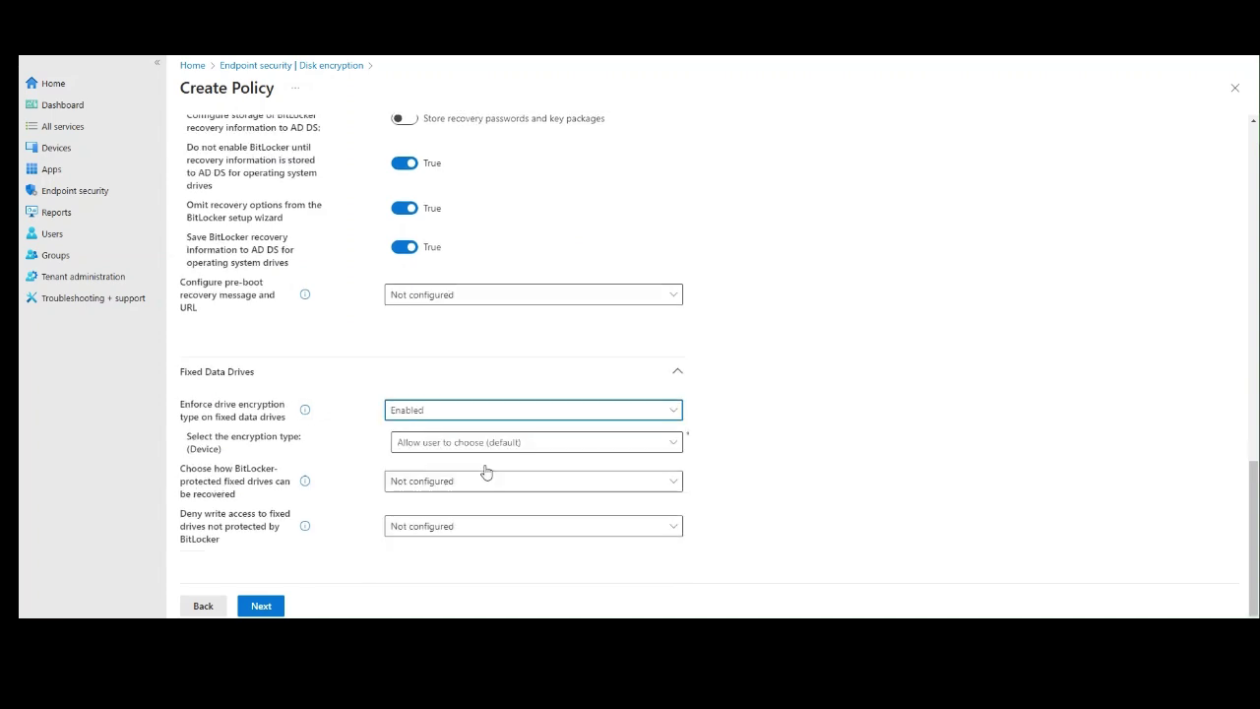
{"action": "left_click", "coordinate": [437, 448]}
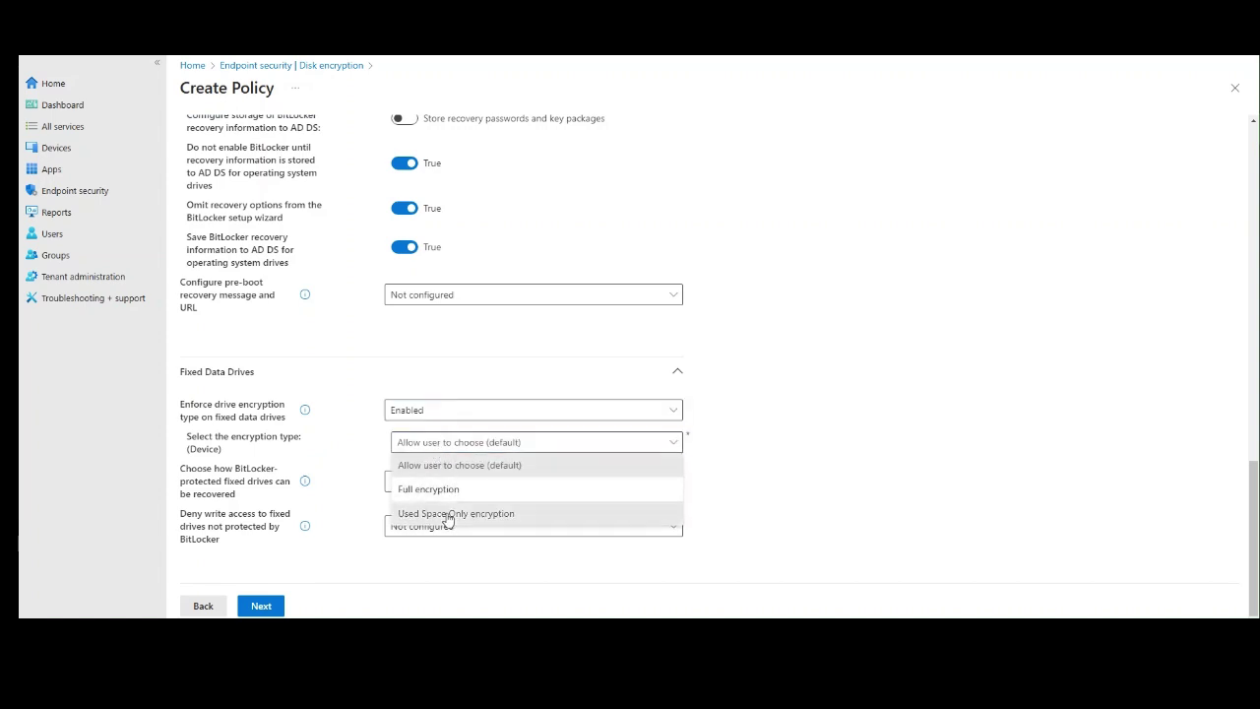
{"action": "left_click", "coordinate": [450, 513]}
Enable the setting for choosing how BitLocker-protected fixed drives can be recovered
{"action": "left_click", "coordinate": [433, 482]}
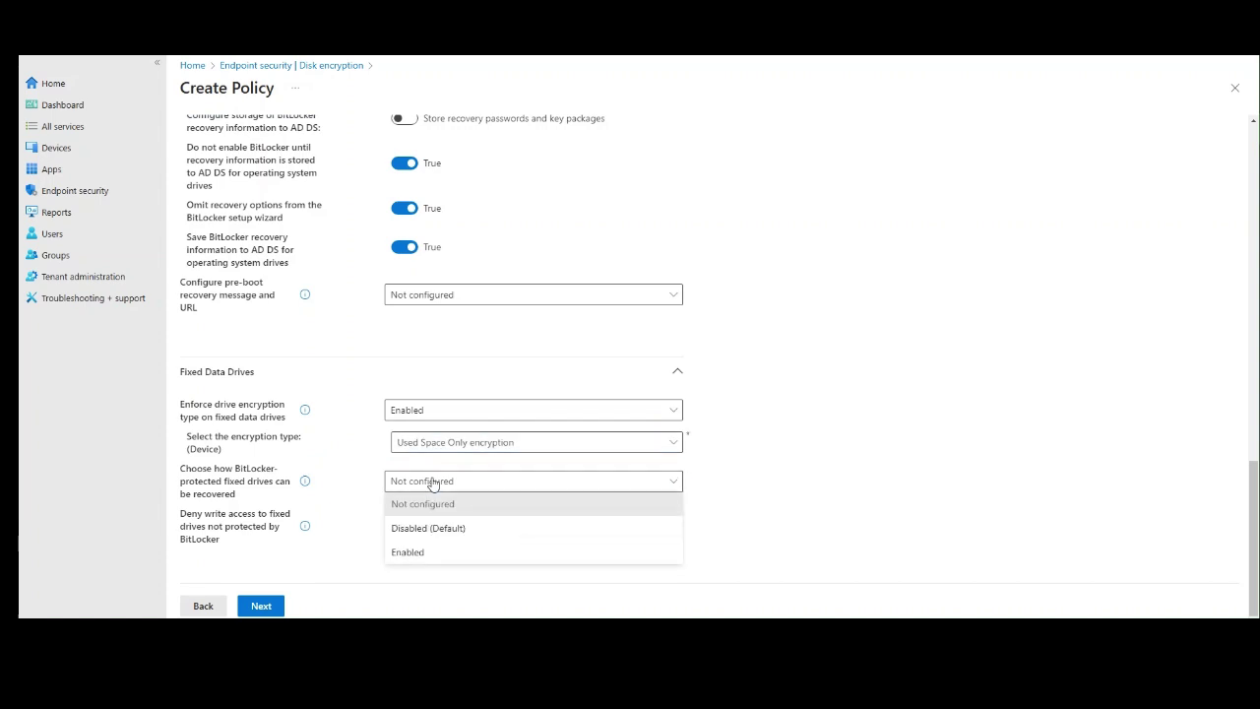
{"action": "left_click", "coordinate": [425, 557]}
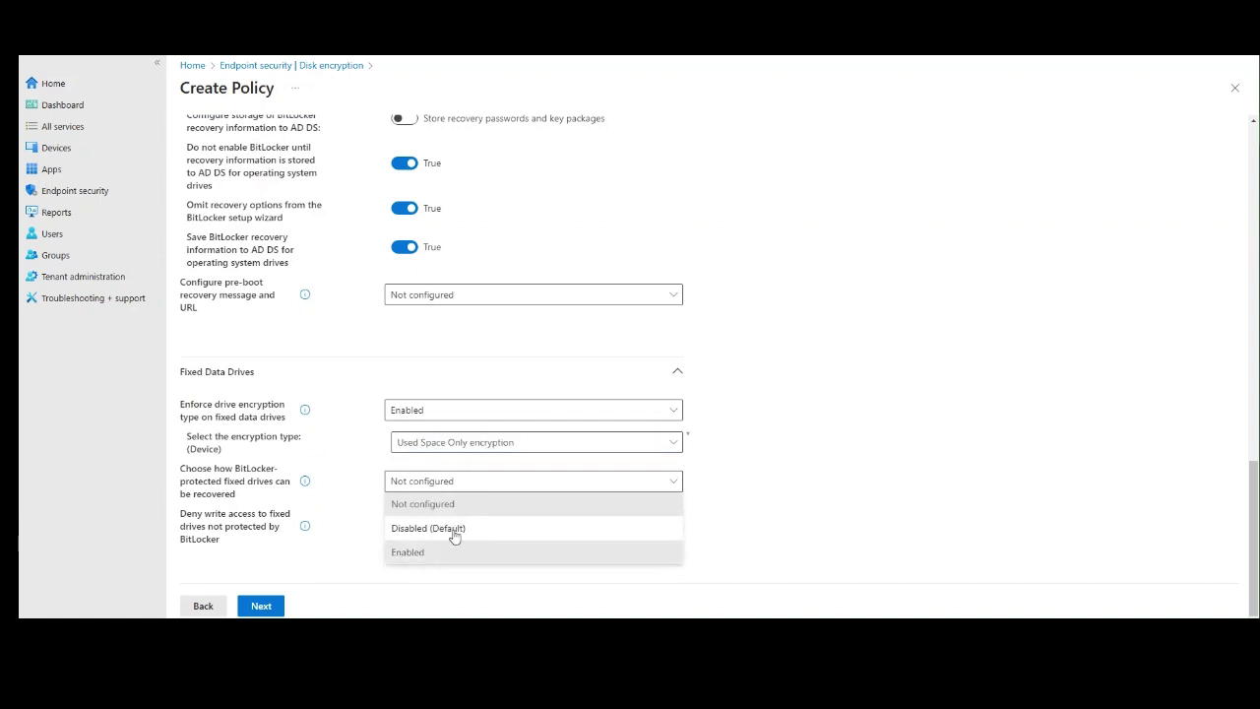
{"action": "scroll", "coordinate": [462, 497], "scroll_direction": "down", "scroll_amount": 3}
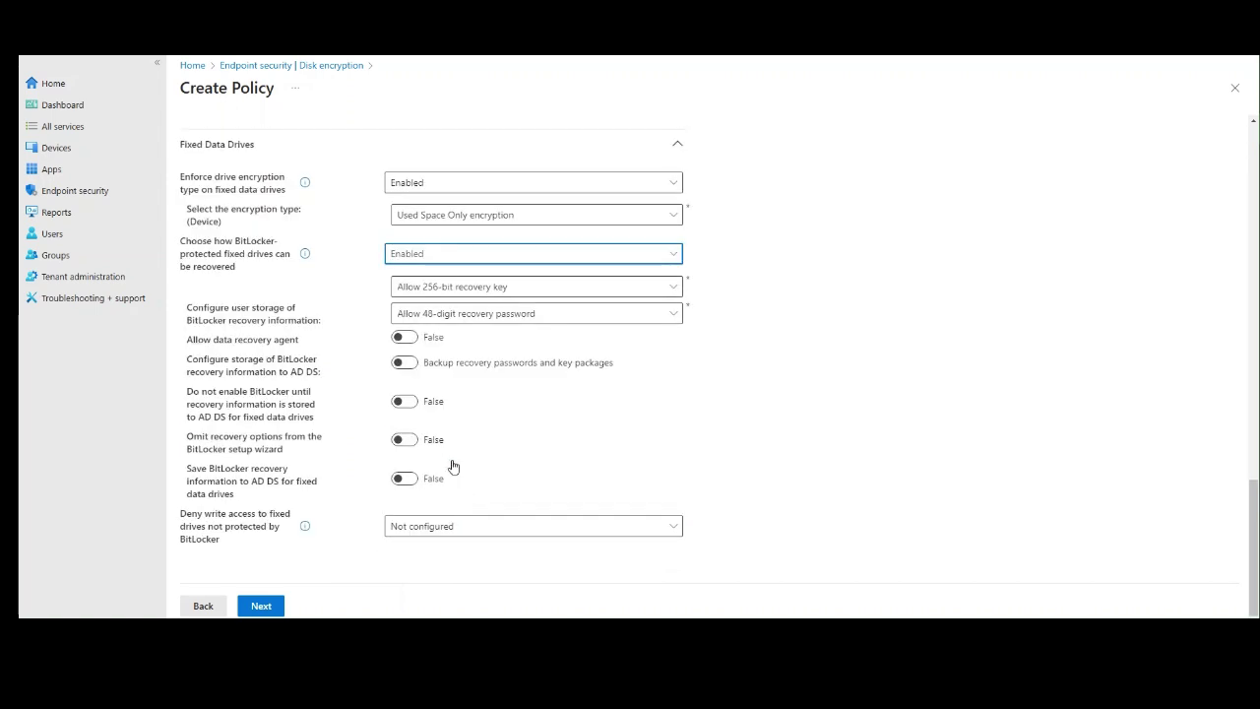
For fixed data drives, set AD DS storage before enabling BitLocker, omitting setup wizard recovery options and saving recovery information to AD DS to True
{"action": "left_click", "coordinate": [405, 402]}
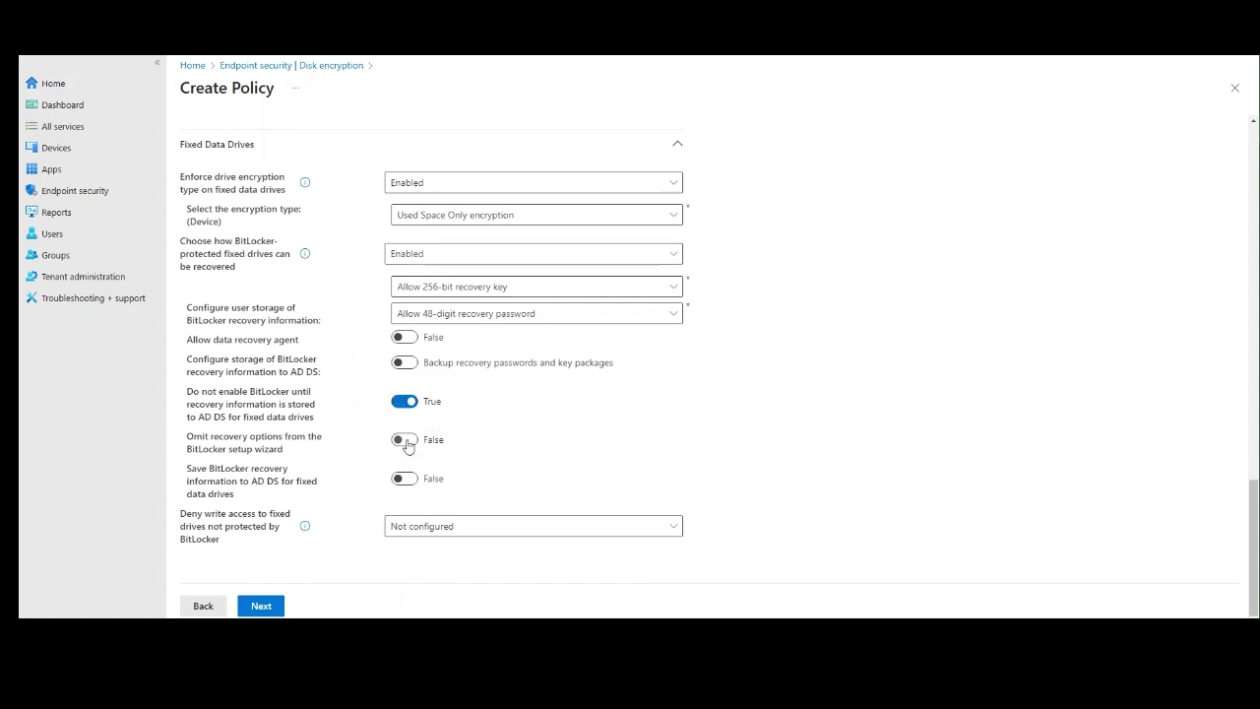
{"action": "left_click", "coordinate": [406, 440]}
{"action": "left_click", "coordinate": [405, 480]}
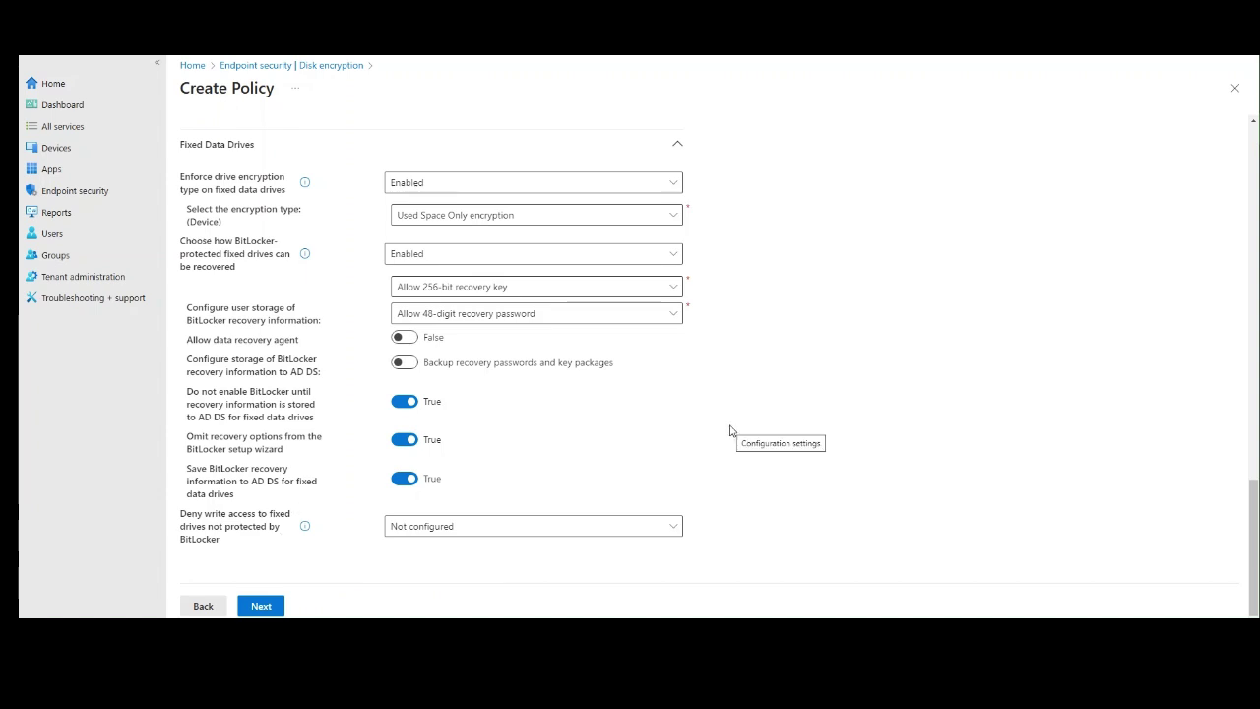
Keep Allow Warning For Other Disk Encryption at Disabled and set Configure Recovery Password Rotation to Not configured
{"action": "scroll", "coordinate": [720, 446], "scroll_direction": "up", "scroll_amount": 10}
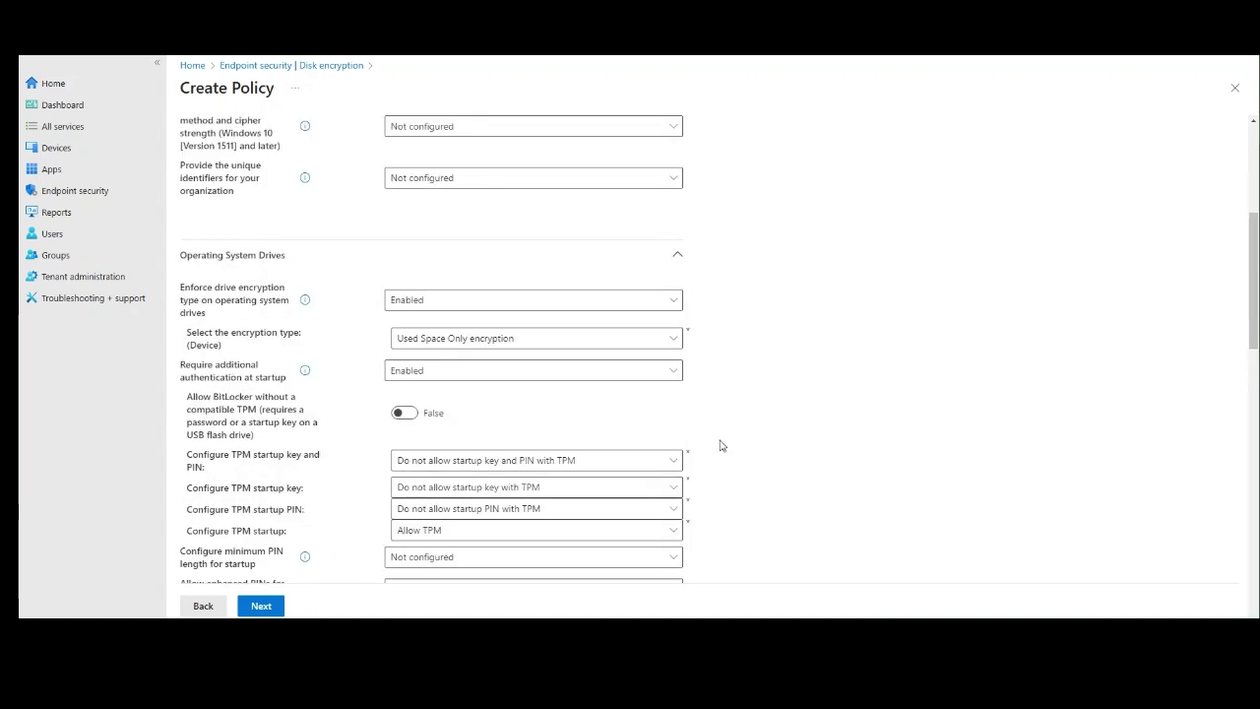
{"action": "scroll", "coordinate": [720, 446], "scroll_direction": "up", "scroll_amount": 3}
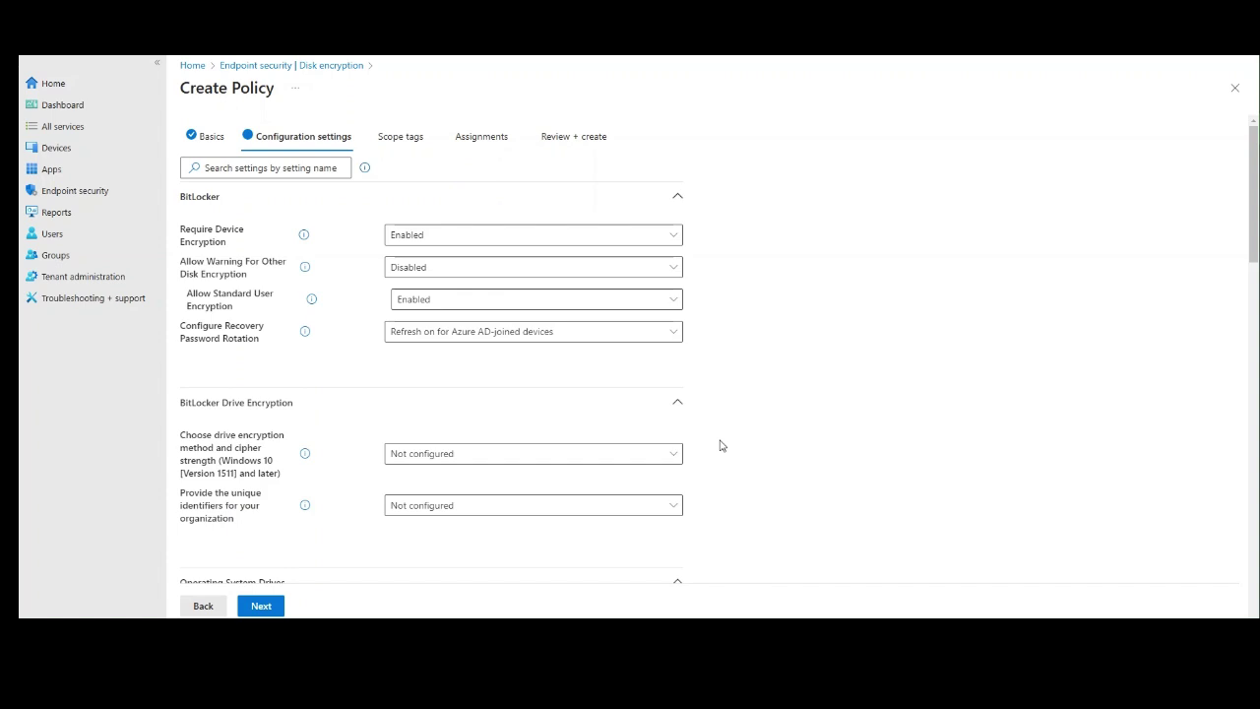
{"action": "left_click", "coordinate": [444, 269]}
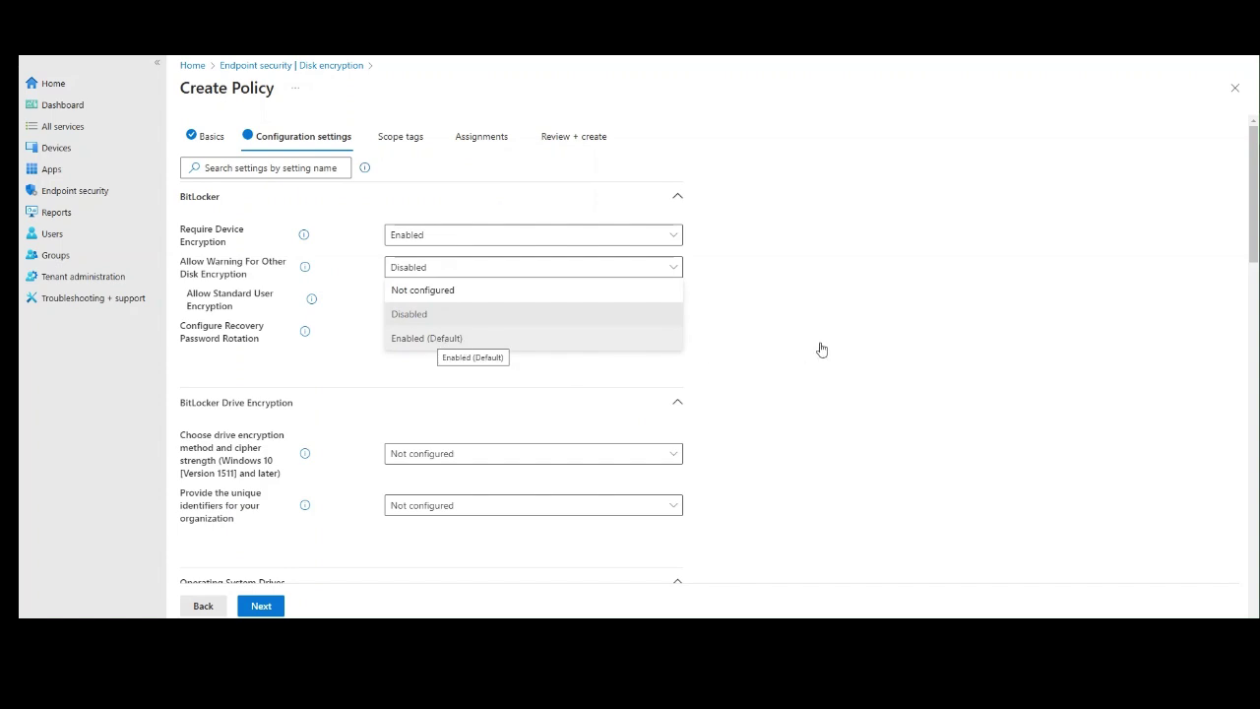
{"action": "left_click", "coordinate": [852, 297]}
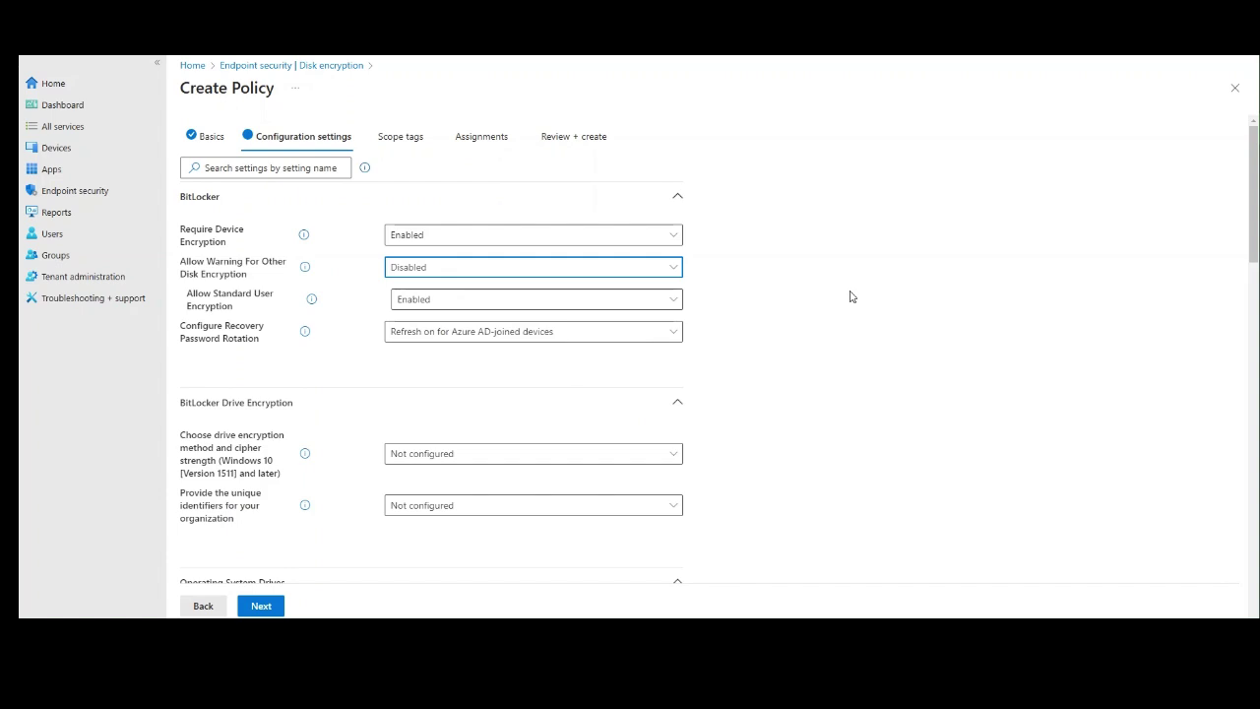
{"action": "left_click", "coordinate": [462, 336]}
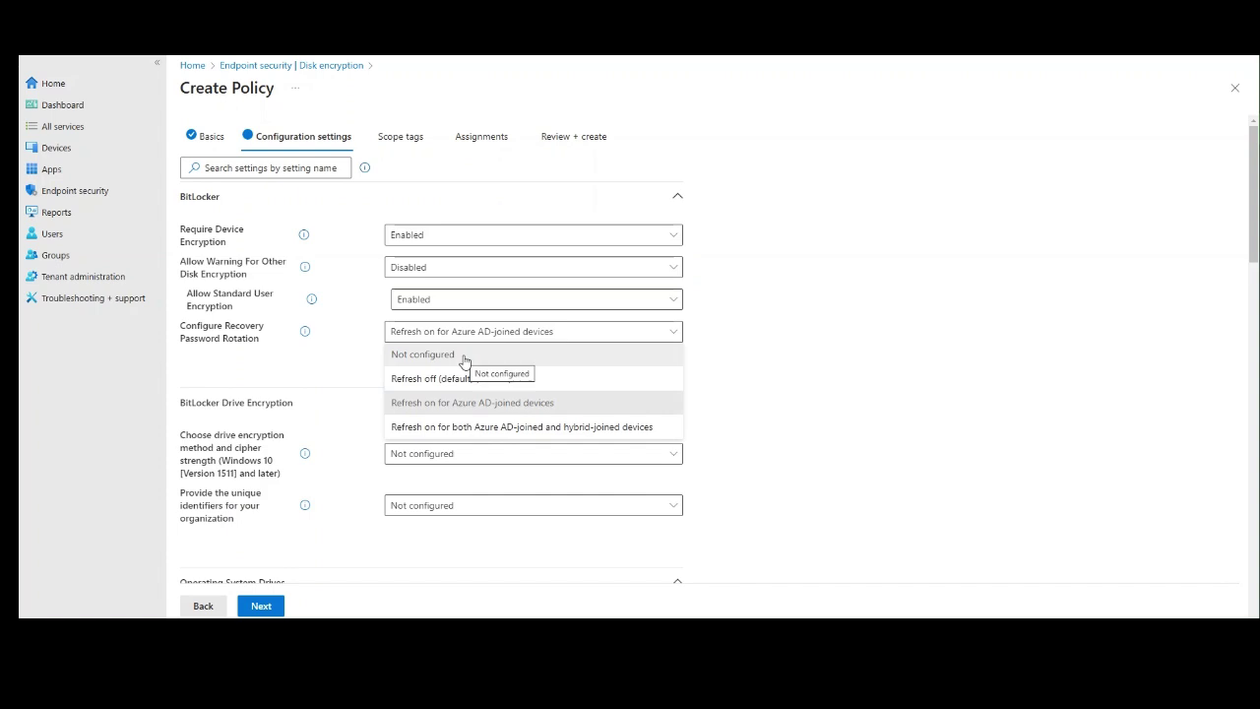
{"action": "left_click", "coordinate": [464, 356]}
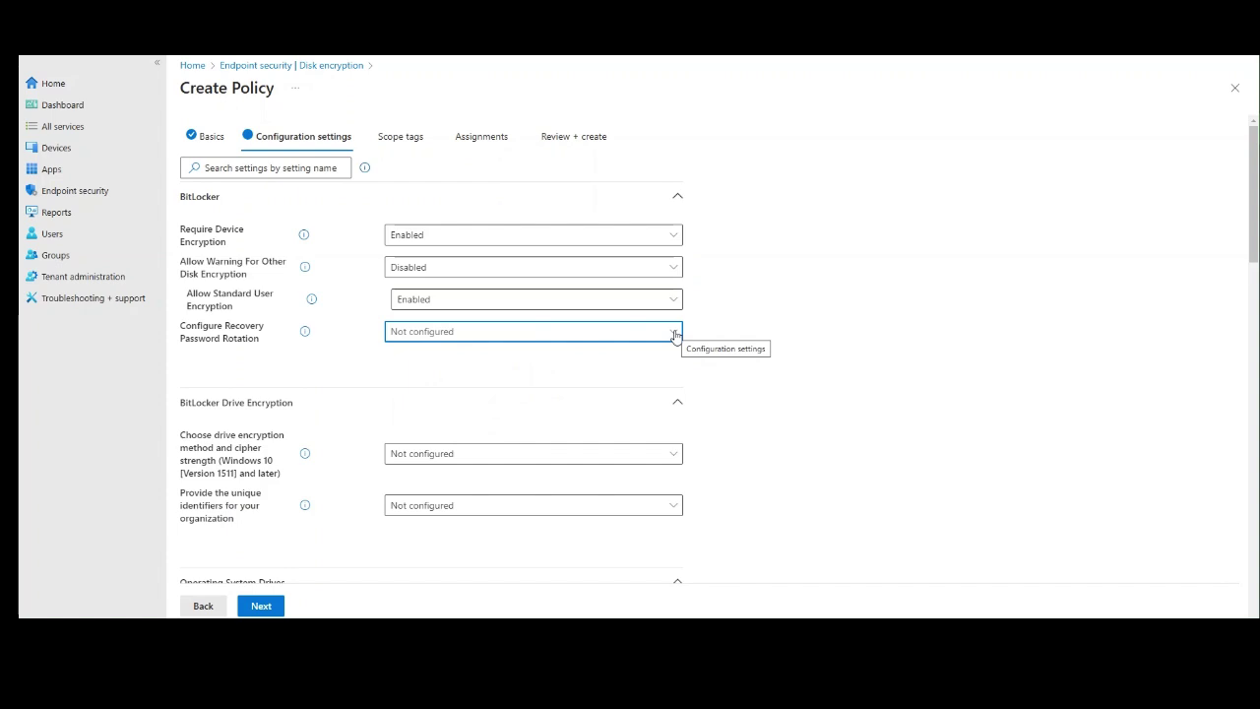
Finish the configuration settings, keep the default scope tag and proceed to the policy's assignments
{"action": "scroll", "coordinate": [802, 396], "scroll_direction": "down", "scroll_amount": 7}
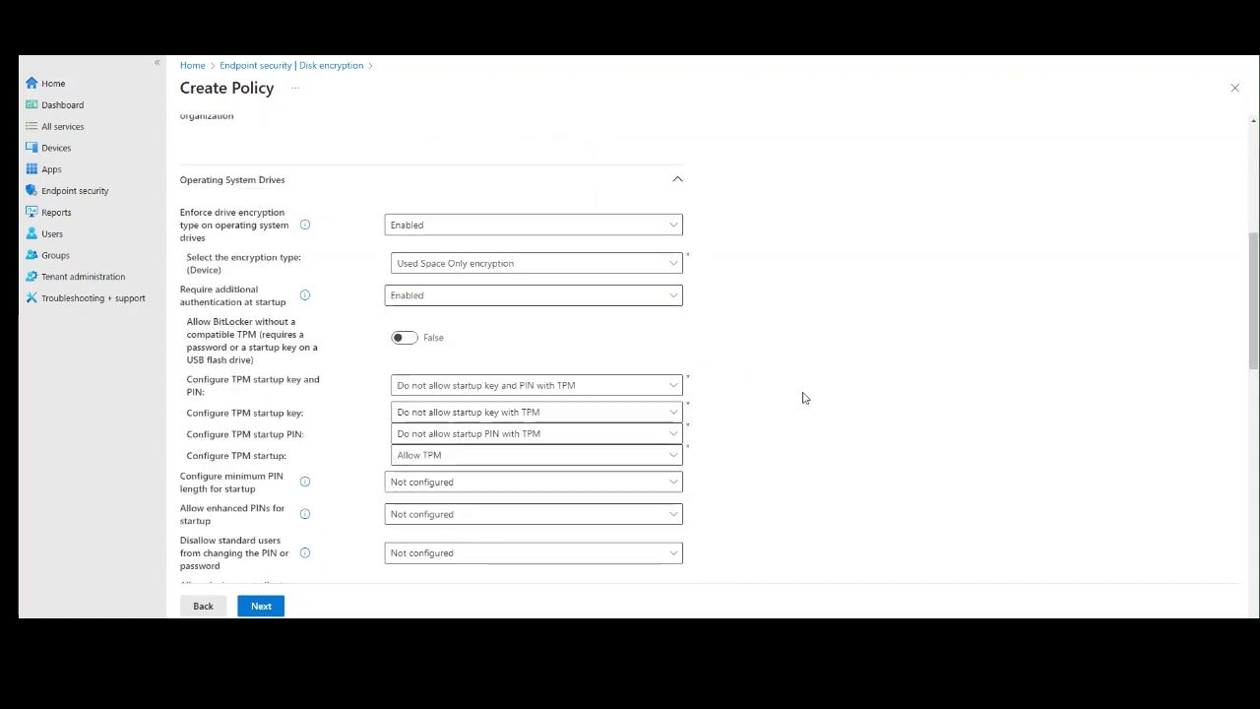
{"action": "scroll", "coordinate": [799, 409], "scroll_direction": "down", "scroll_amount": 6}
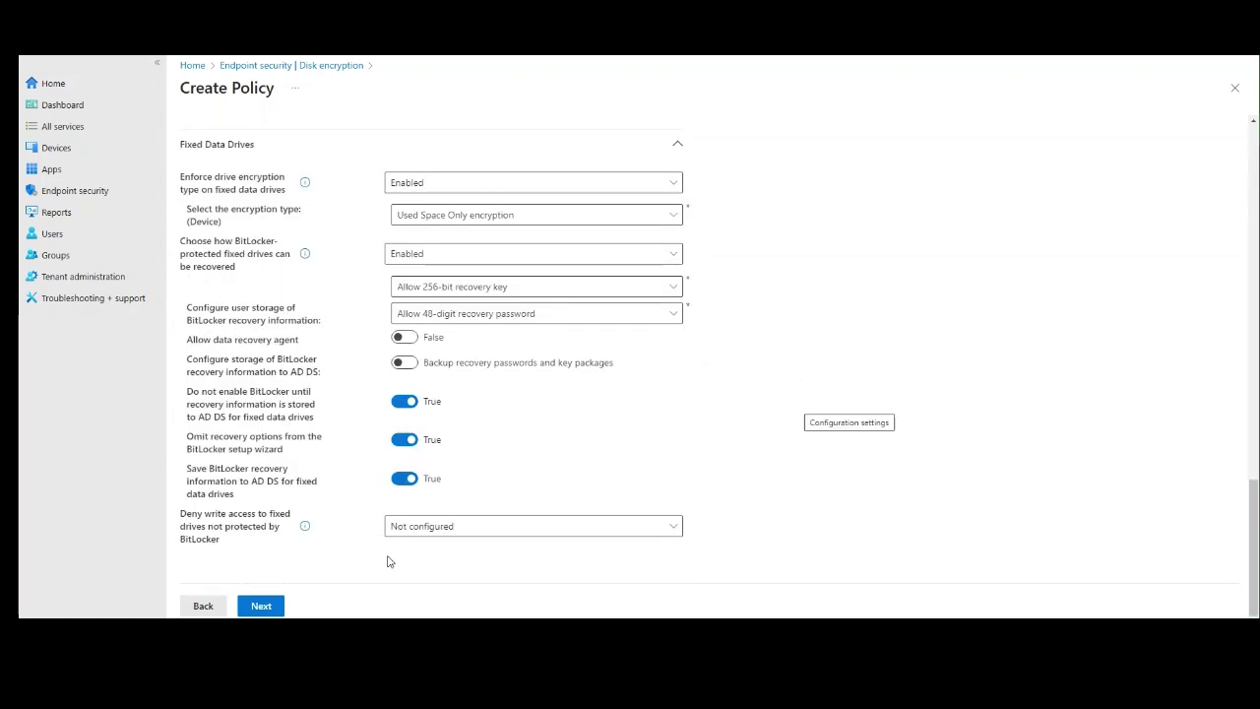
{"action": "left_click", "coordinate": [262, 604]}
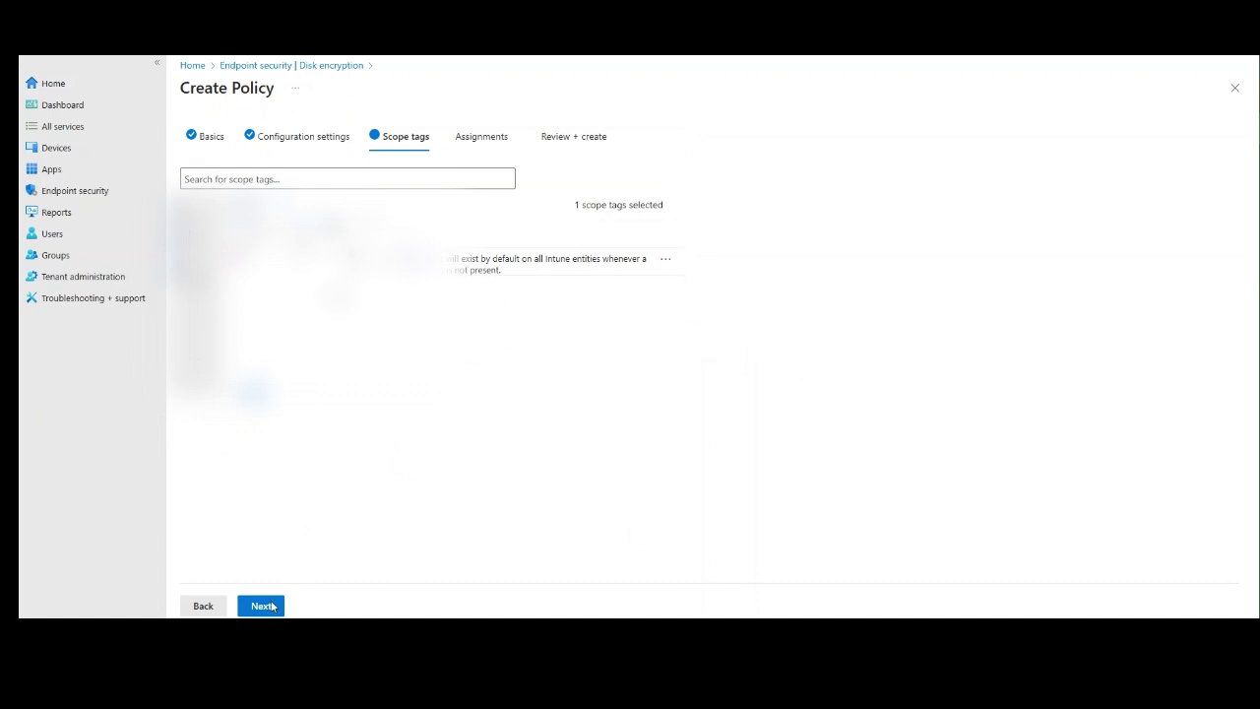
{"action": "left_click", "coordinate": [263, 606]}
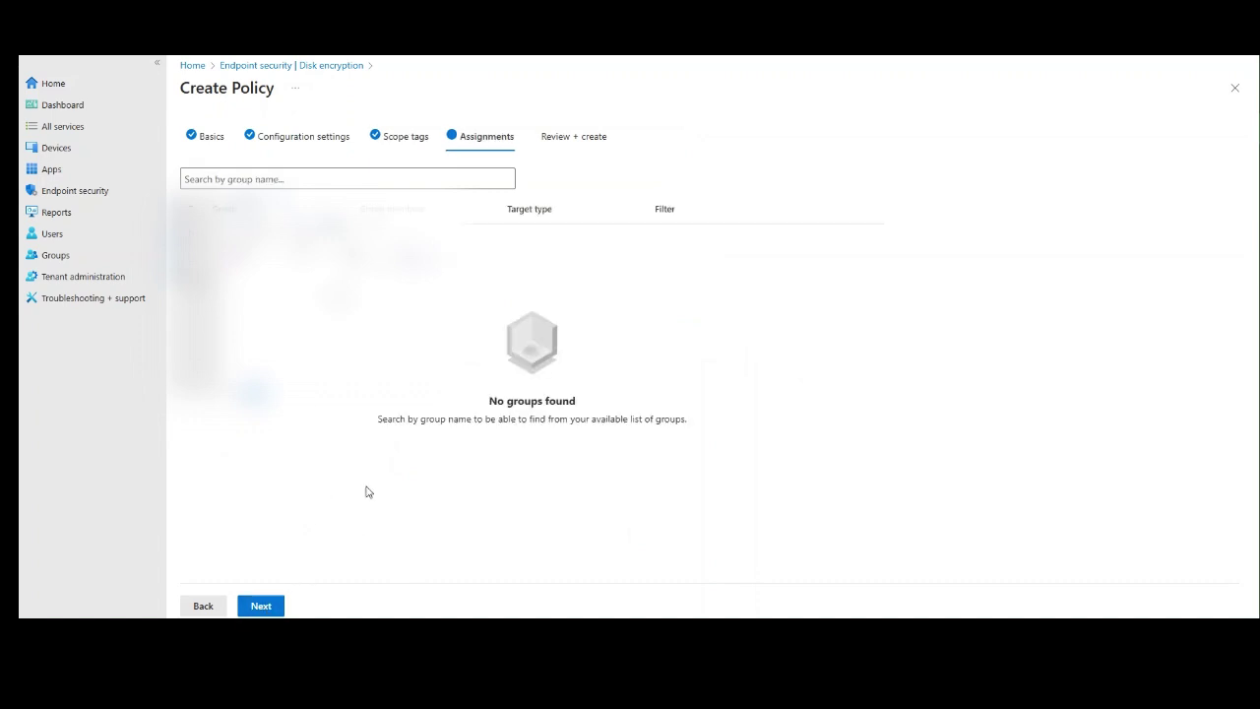
Add a group to the policy's assignments with the target type Include
{"action": "left_click", "coordinate": [280, 178]}
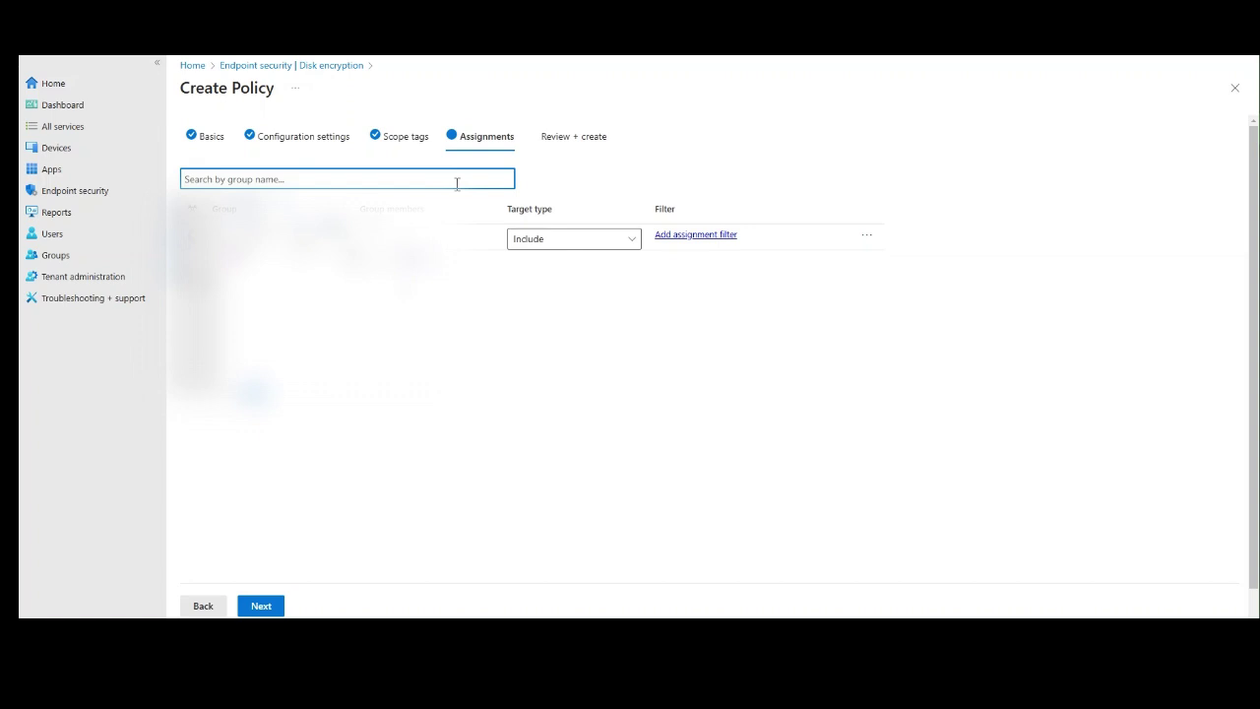
{"action": "left_click", "coordinate": [457, 184]}
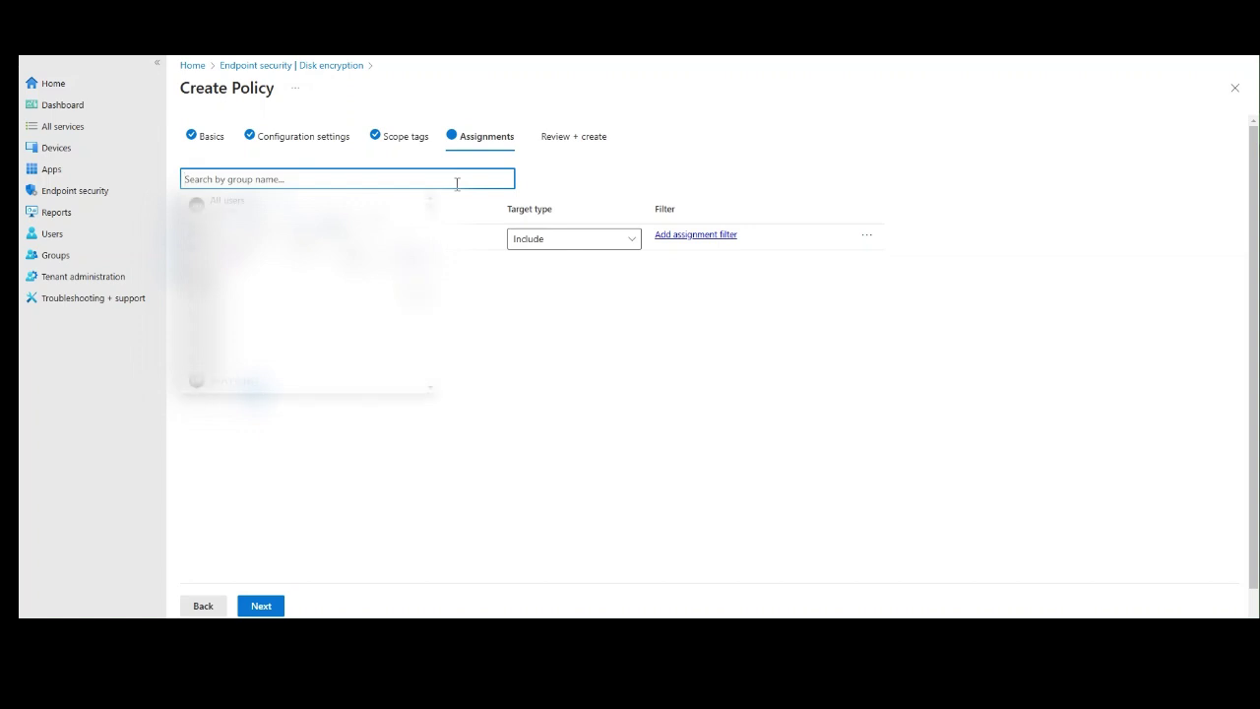
{"action": "left_click", "coordinate": [526, 368]}
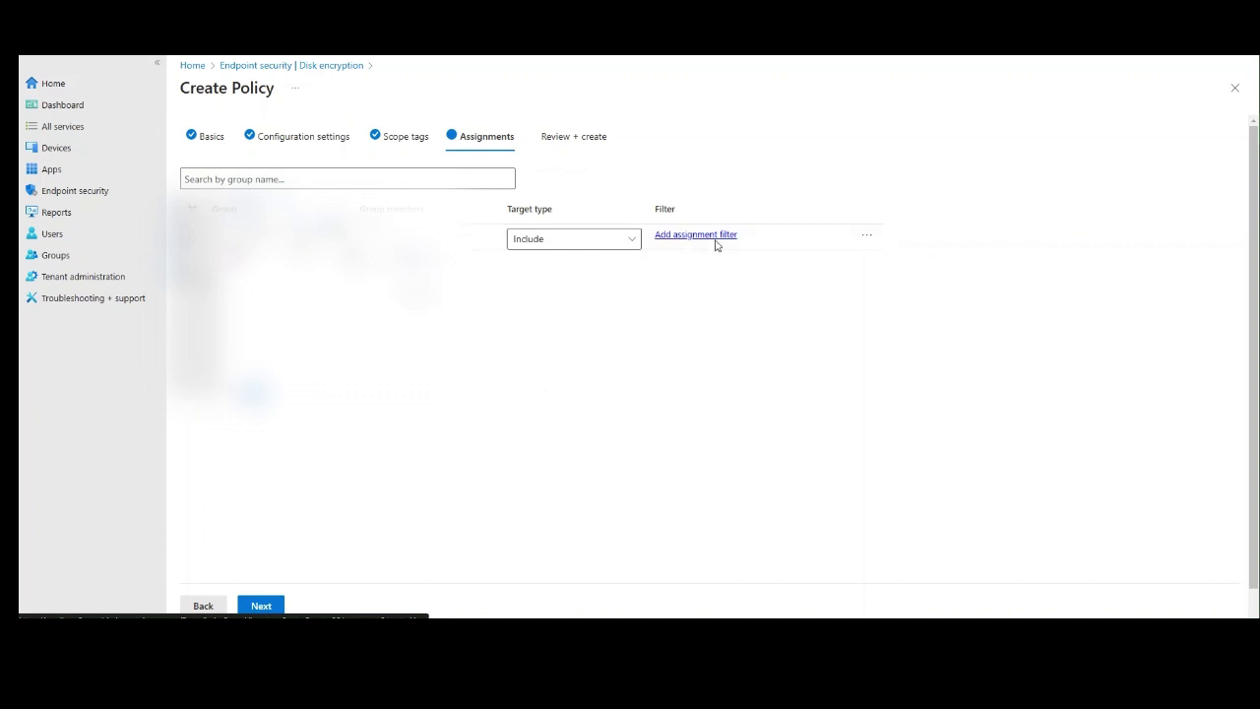
{"action": "left_click", "coordinate": [865, 237]}
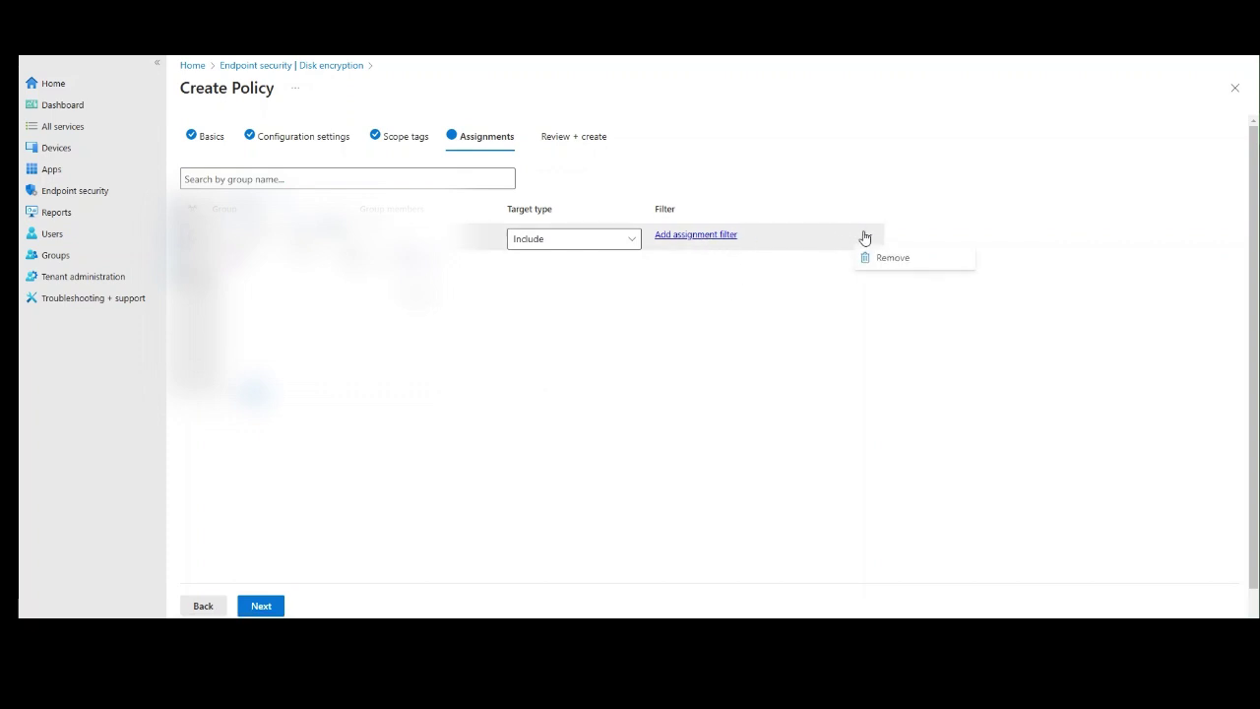
{"action": "left_click", "coordinate": [676, 238]}
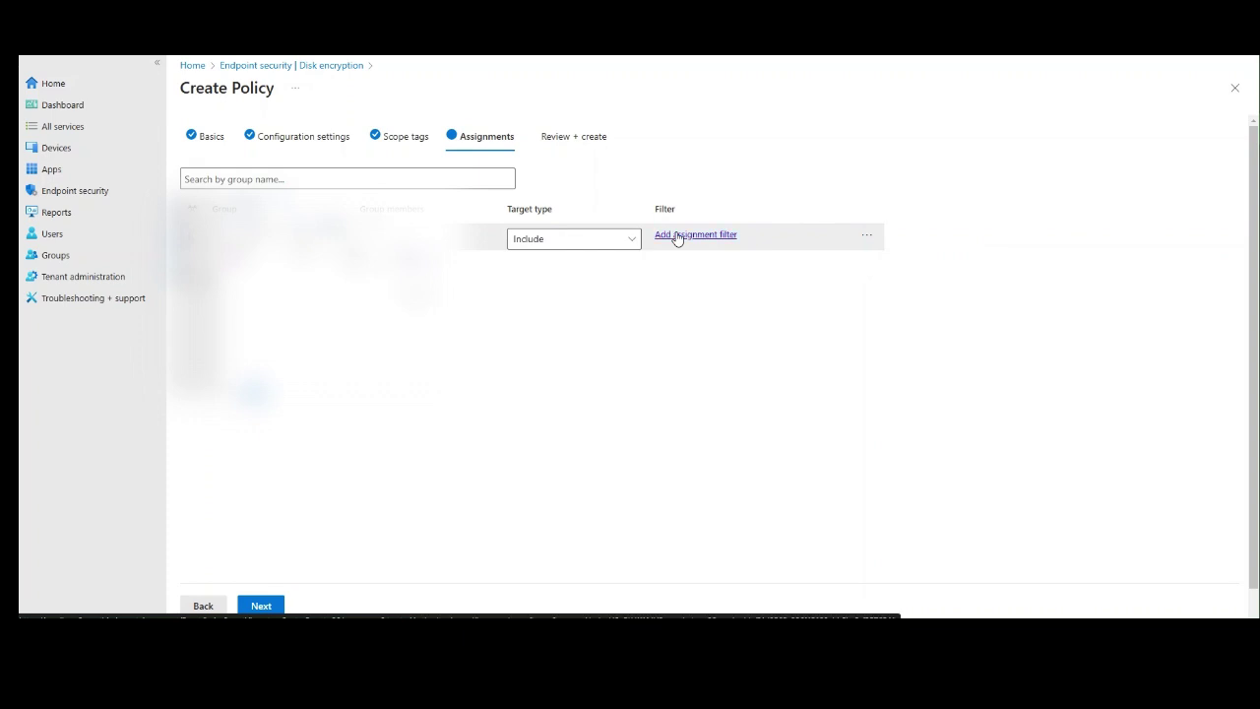
{"action": "left_click", "coordinate": [684, 240]}
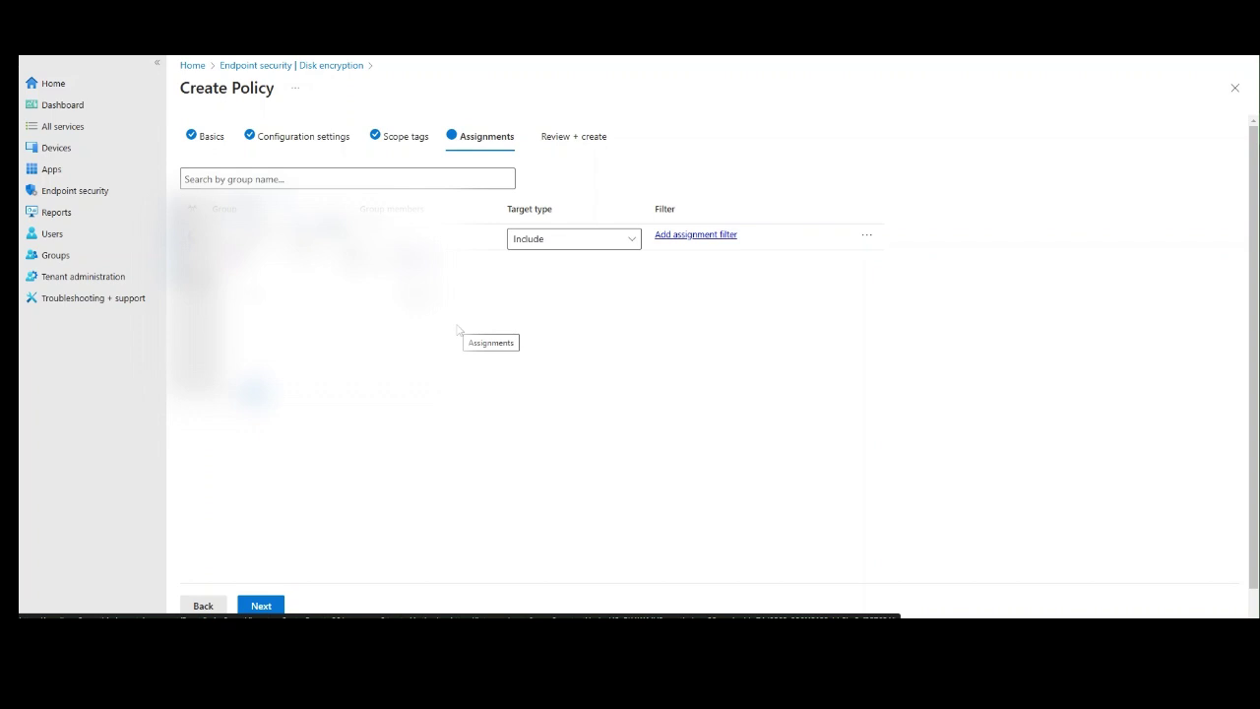
{"action": "left_click", "coordinate": [696, 237]}
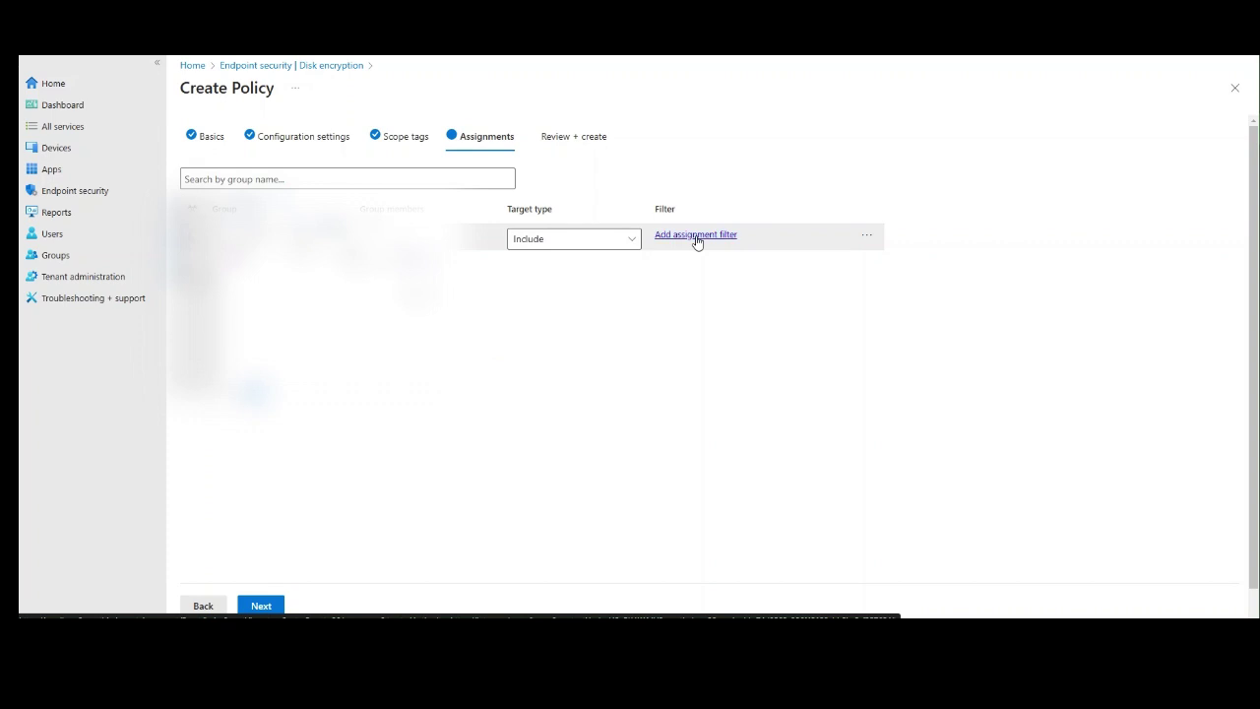